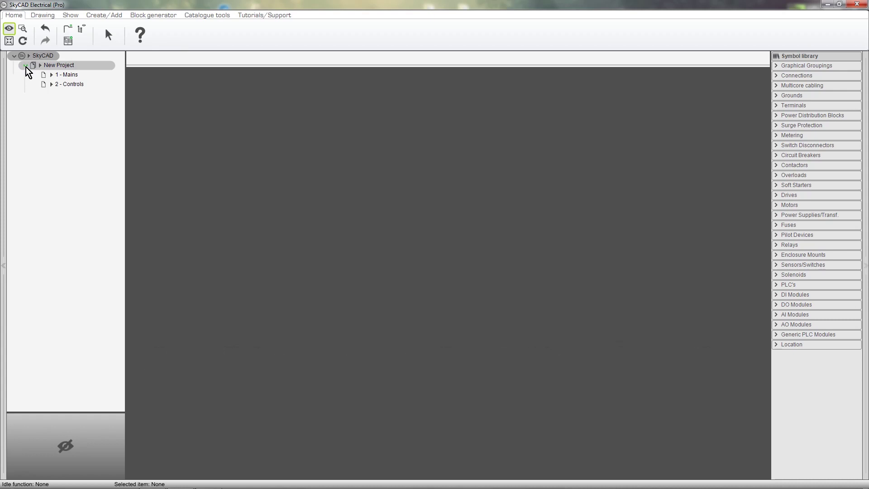
Switch the project tree to show locations and open Panel1's properties
click(53, 66)
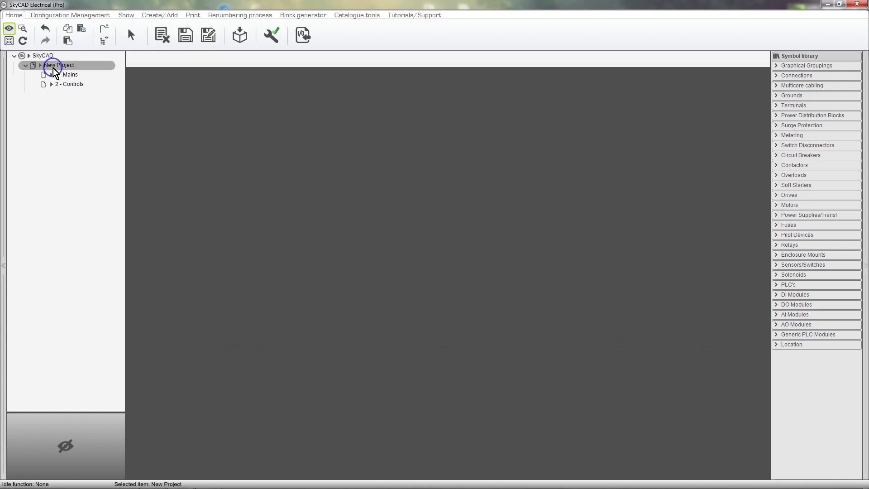
click(127, 15)
click(101, 28)
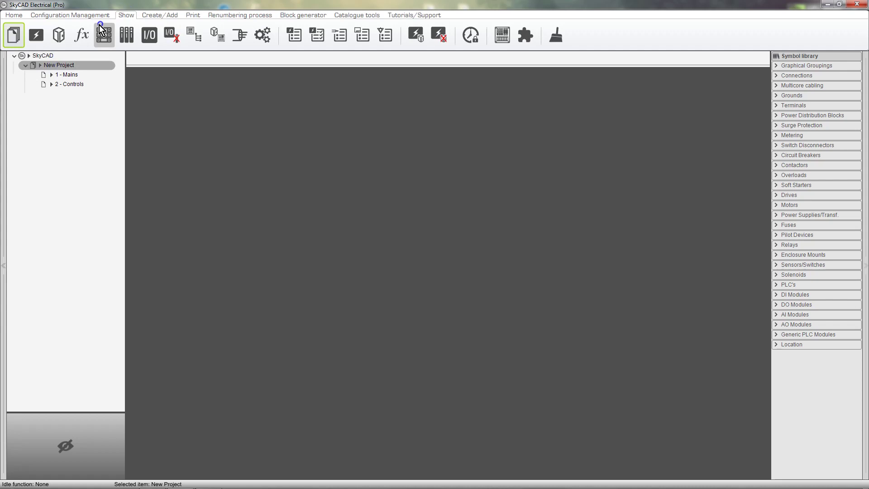
click(53, 35)
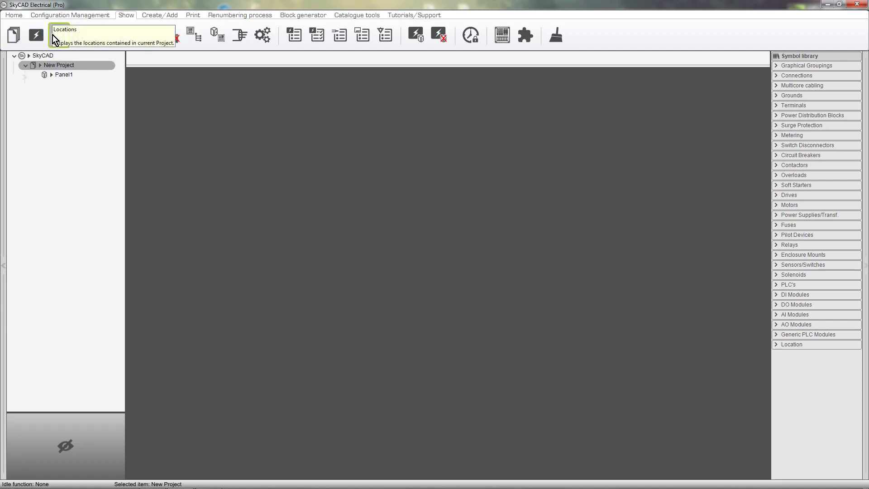
click(77, 76)
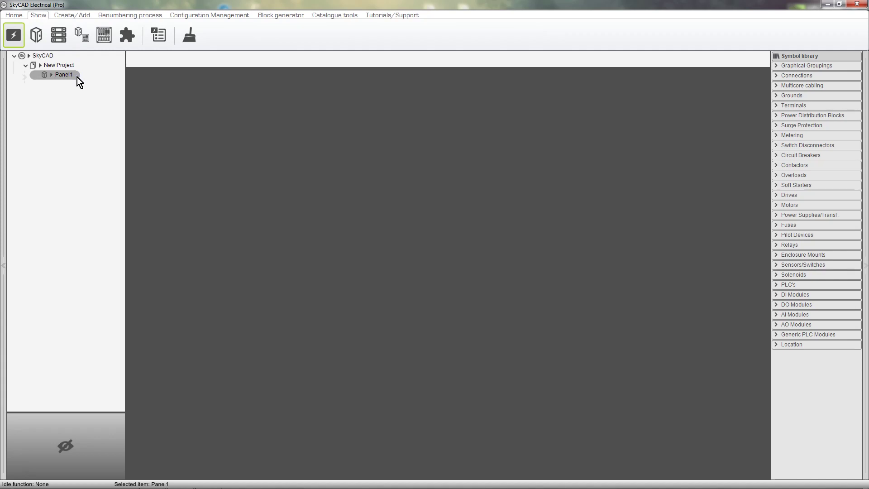
click(53, 77)
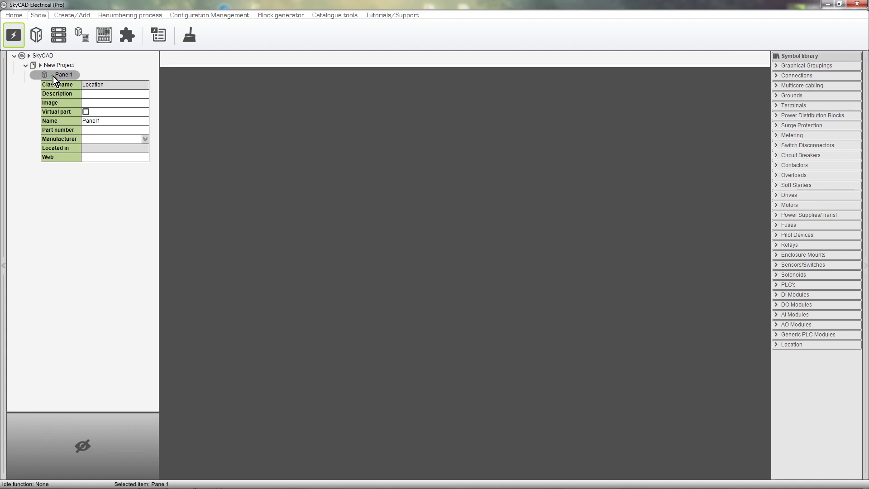
Paste Panel1's description, set image AE1060500.JPG, part number AE1060500 and manufacturer Rittal
click(89, 93)
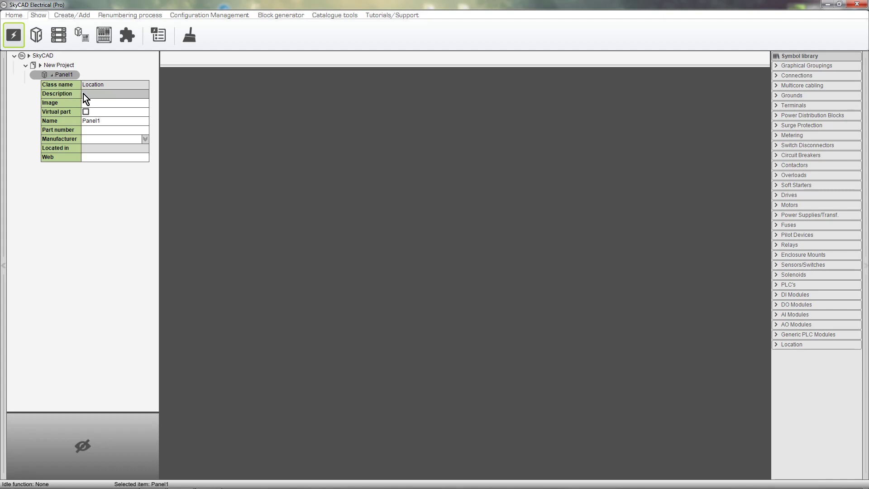
text(Housing with door of sheet steel, spray-finished with mounting plate and flange (gland) plate in the base. Protection category up to IP 66.)
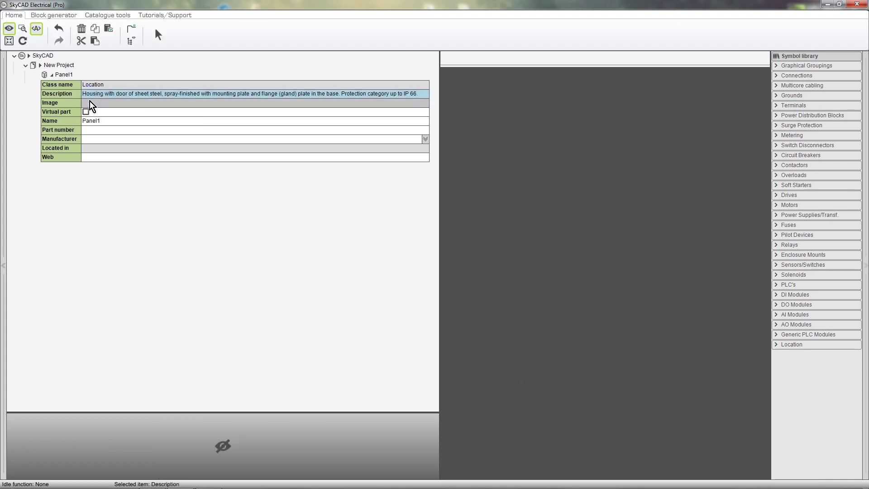
click(90, 102)
click(72, 75)
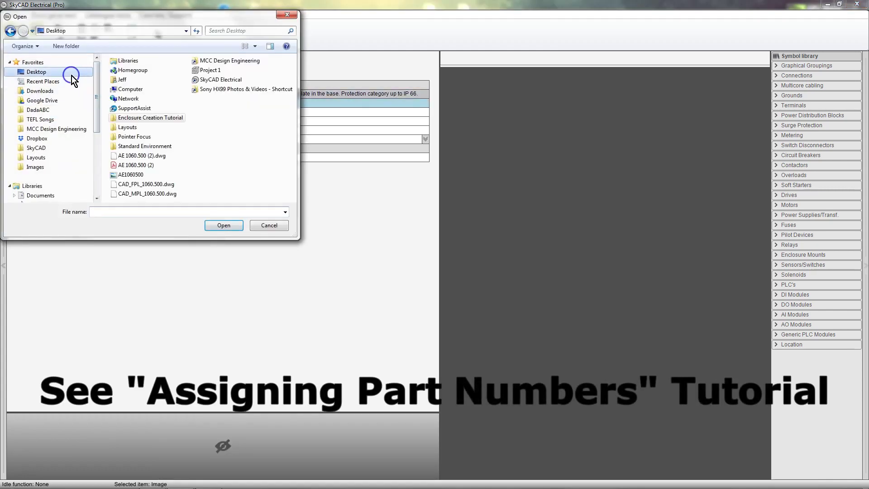
double_click(132, 162)
click(157, 130)
text(AE)
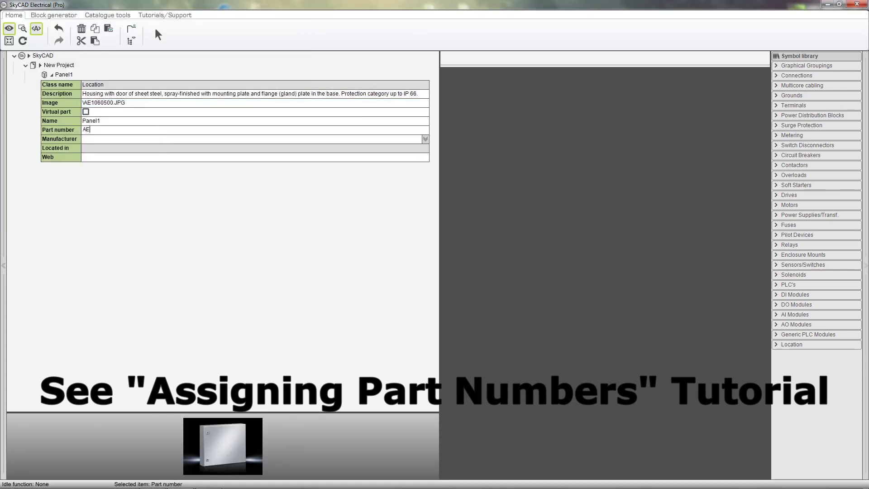
text(1060500)
click(425, 139)
click(300, 264)
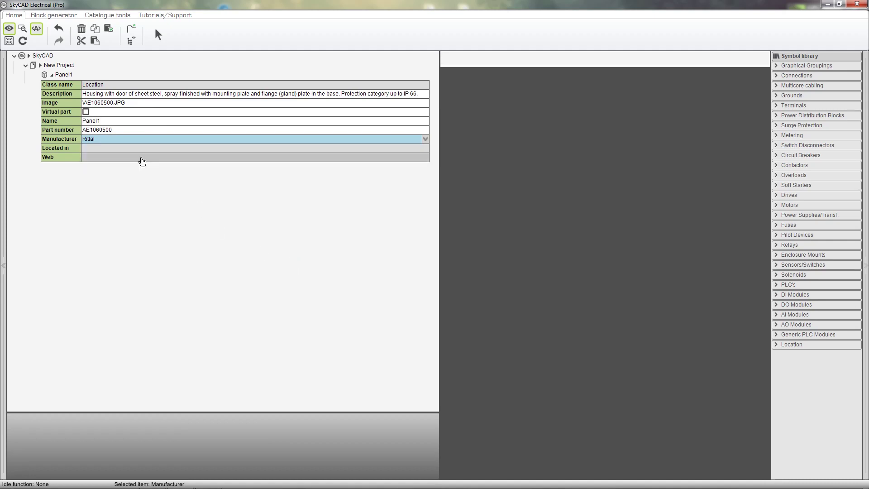
click(57, 76)
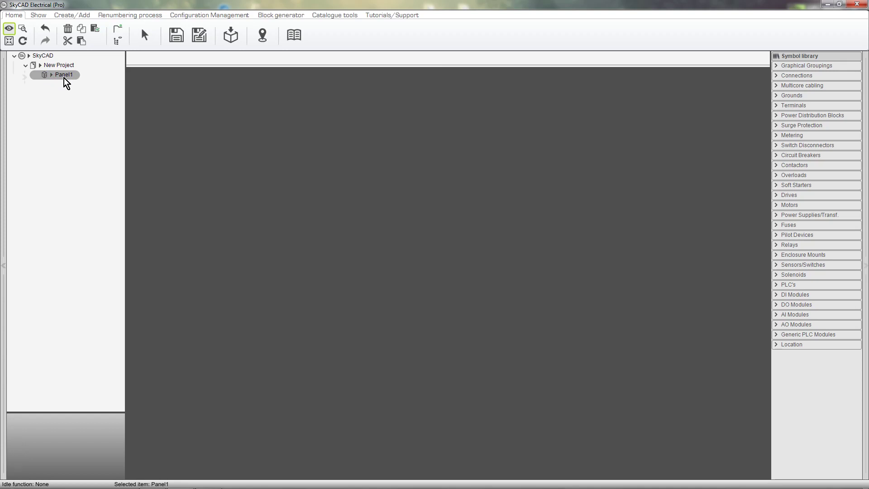
Add two new locations, Panel2 and Panel3, inside Panel1
click(73, 16)
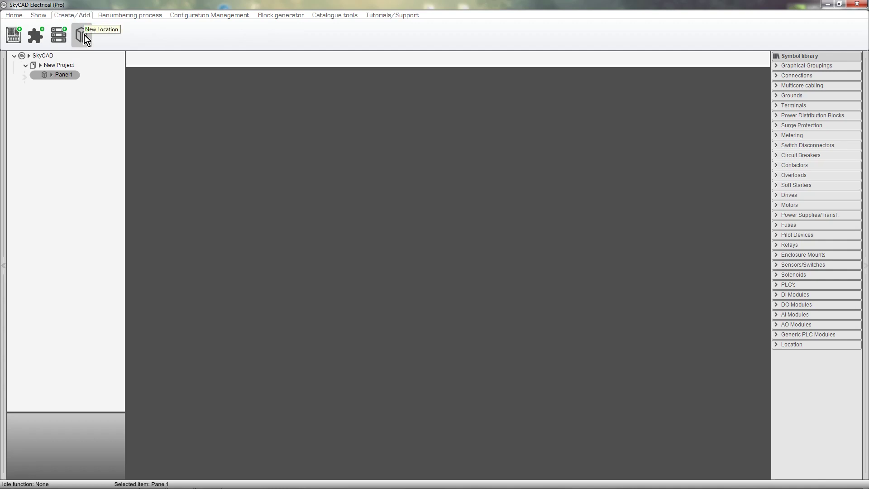
click(85, 34)
click(84, 34)
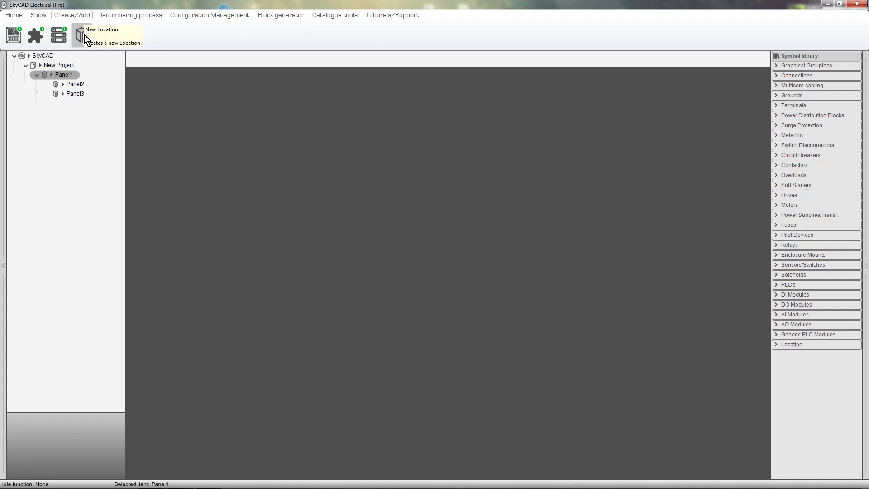
Rename Panel2 to Door and Panel3 to Backplate
click(64, 85)
click(63, 84)
click(100, 131)
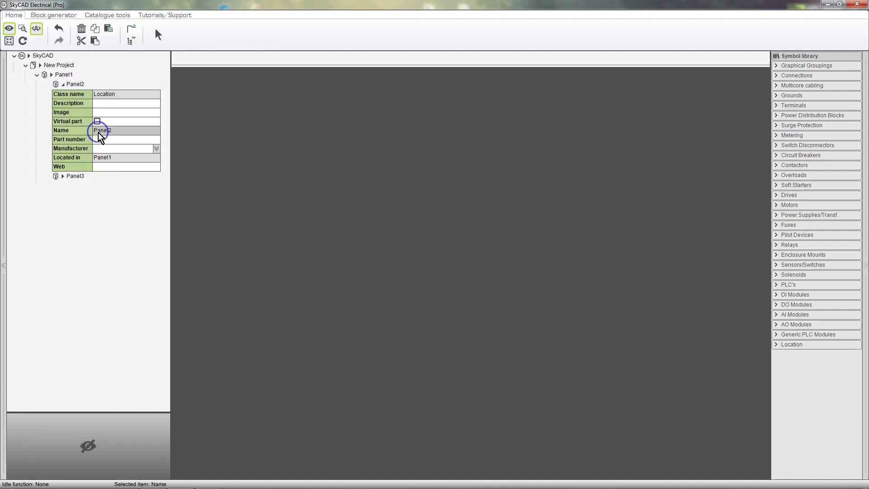
text(Door)
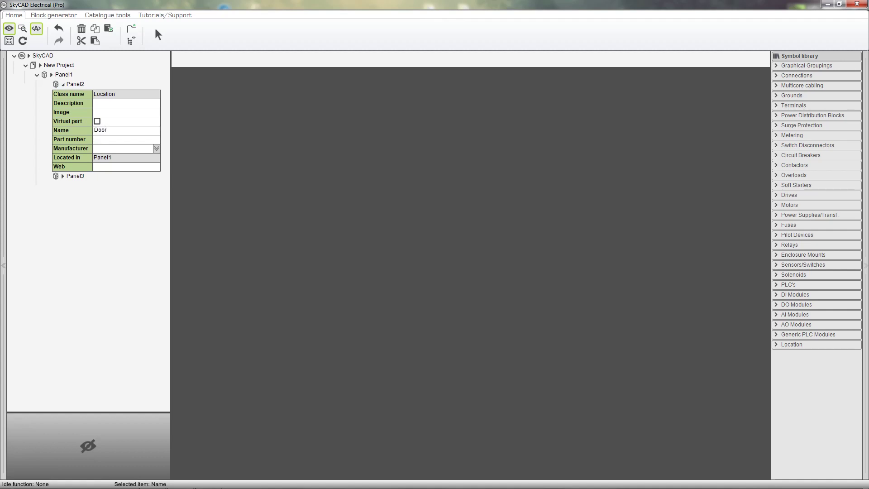
click(63, 176)
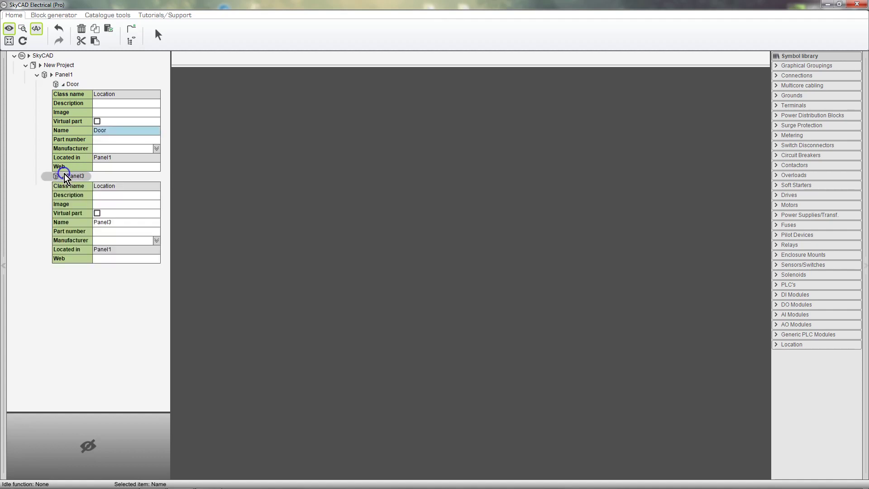
click(115, 222)
text(Ba)
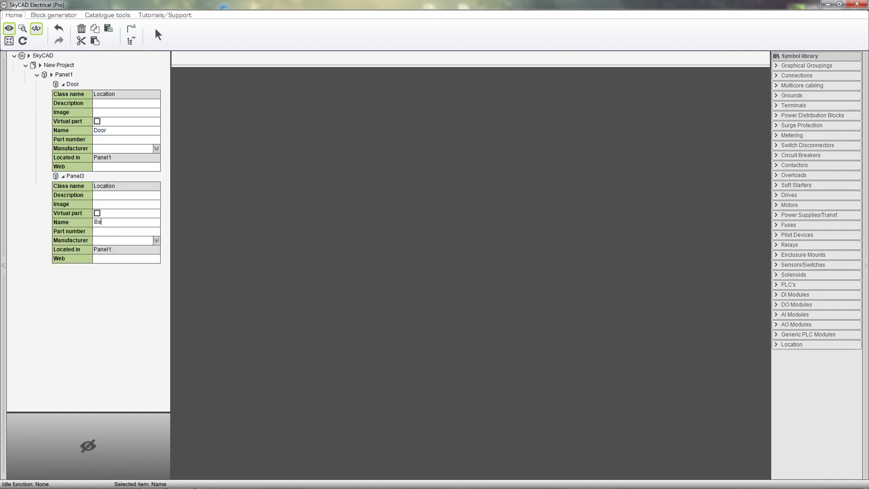
text(ckplate)
key(Return)
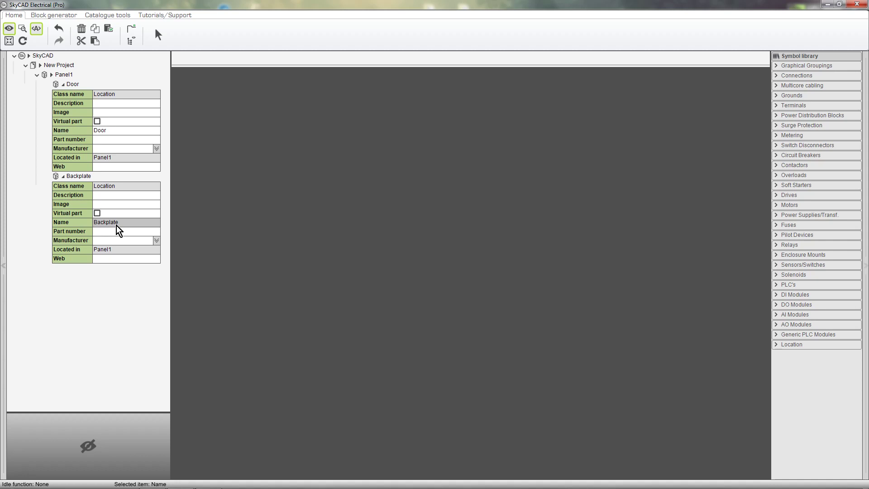
Mark both Backplate and Door as virtual parts
click(97, 213)
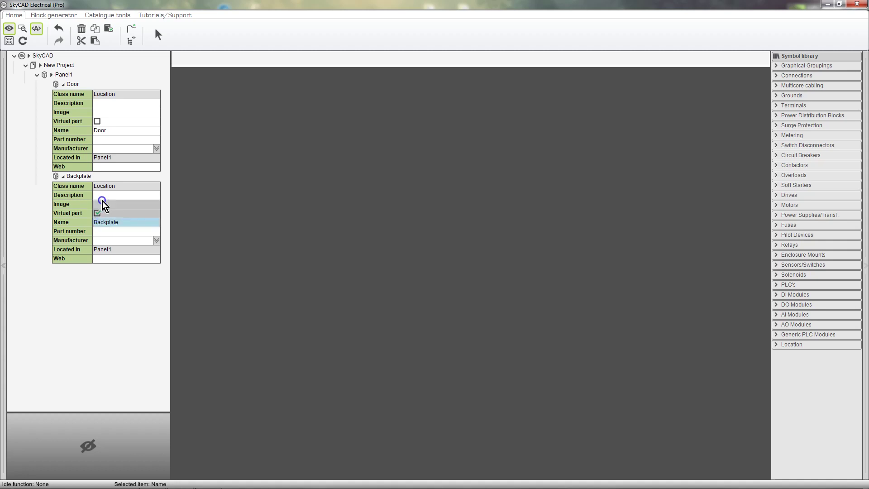
click(97, 121)
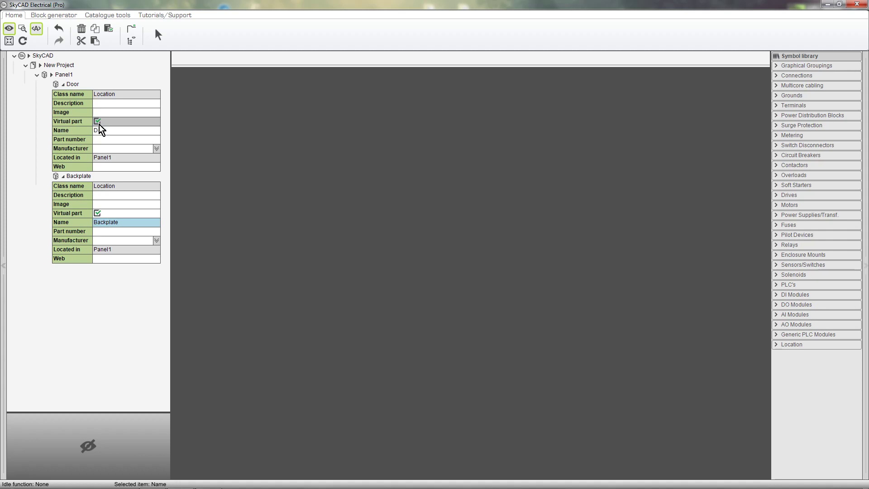
click(63, 176)
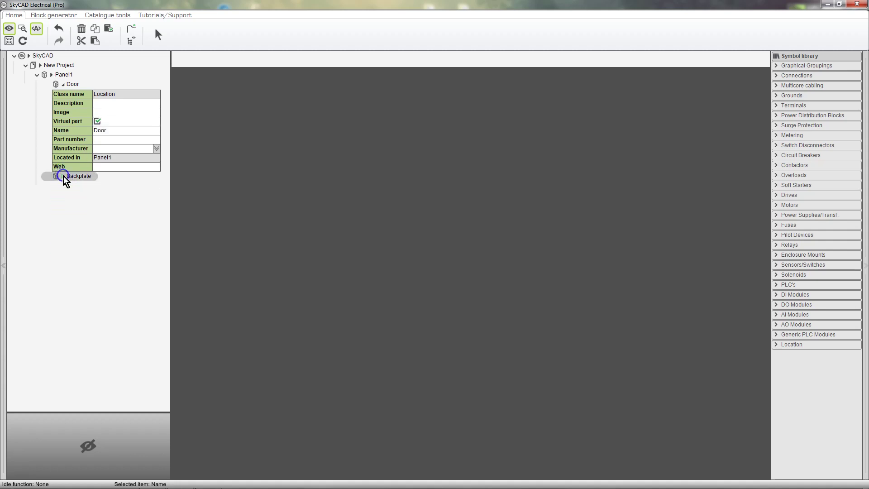
Add a new layout block named Backplate layout under the Backplate location
click(64, 84)
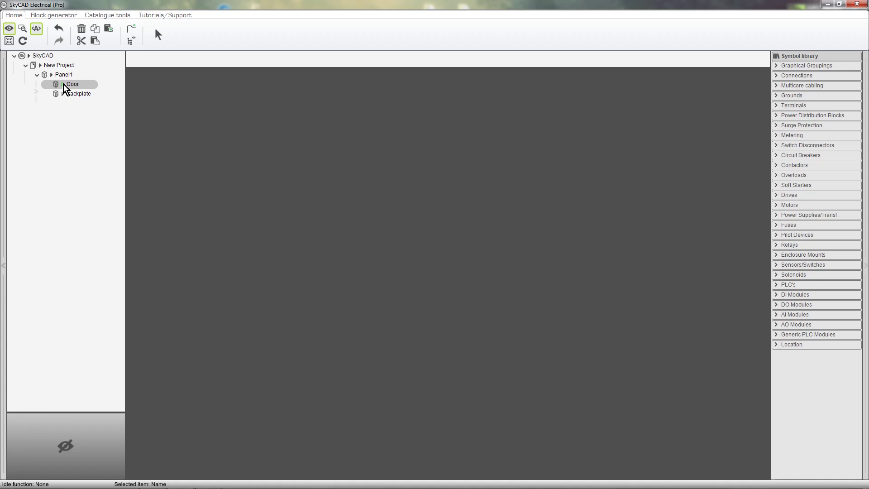
click(74, 96)
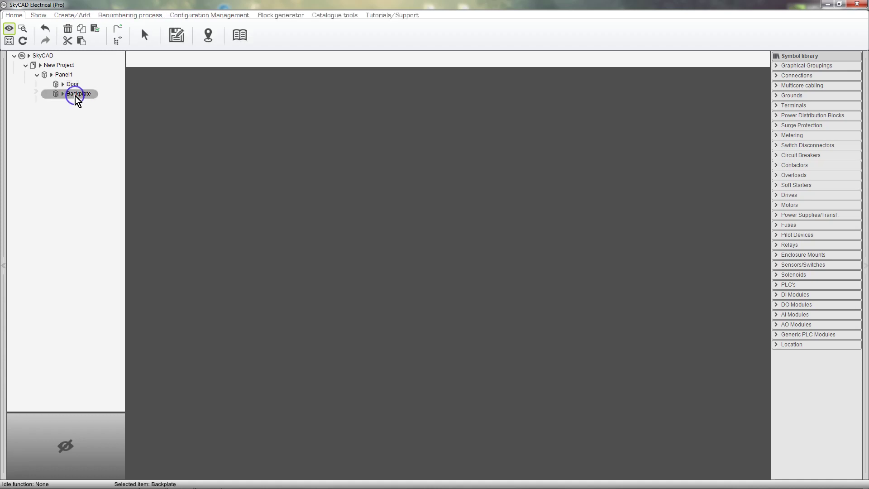
click(84, 17)
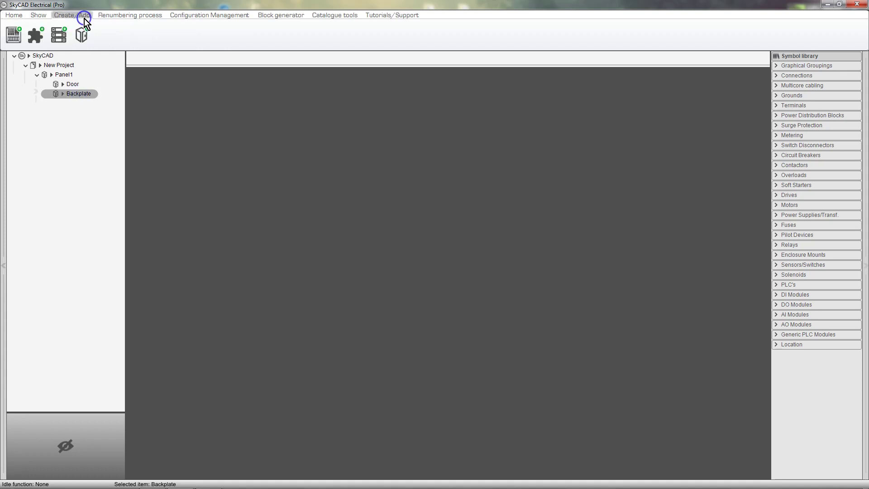
click(23, 32)
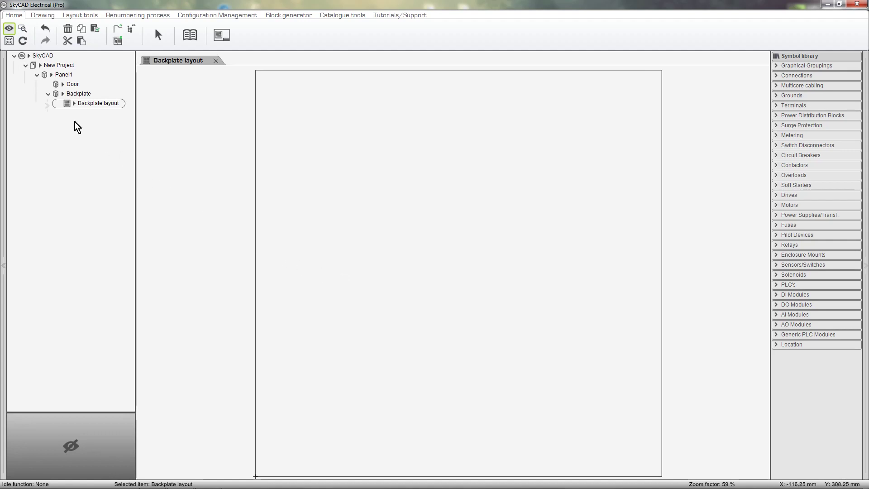
Set the Backplate layout's Width to 549 and Height to 570 mm
click(75, 105)
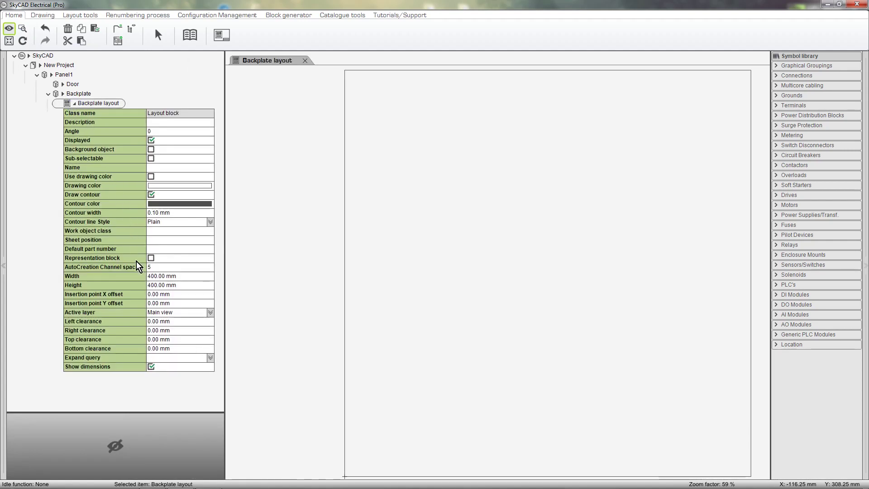
click(160, 275)
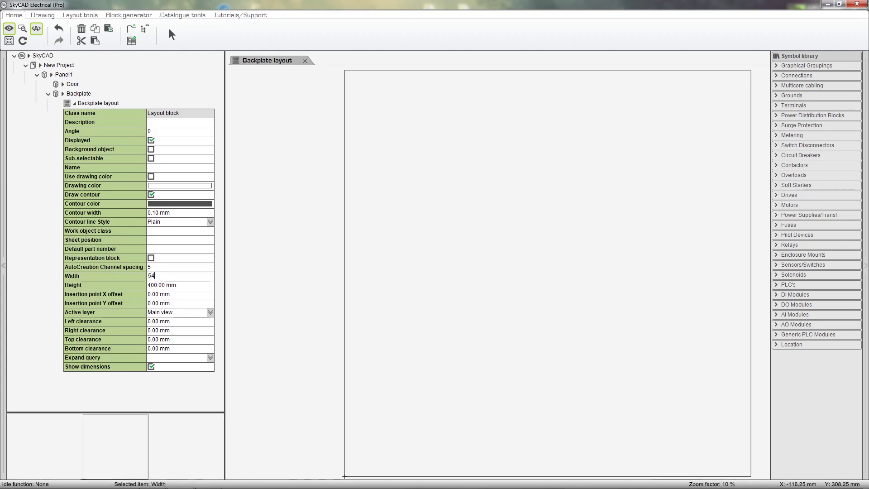
text(549)
key(Return)
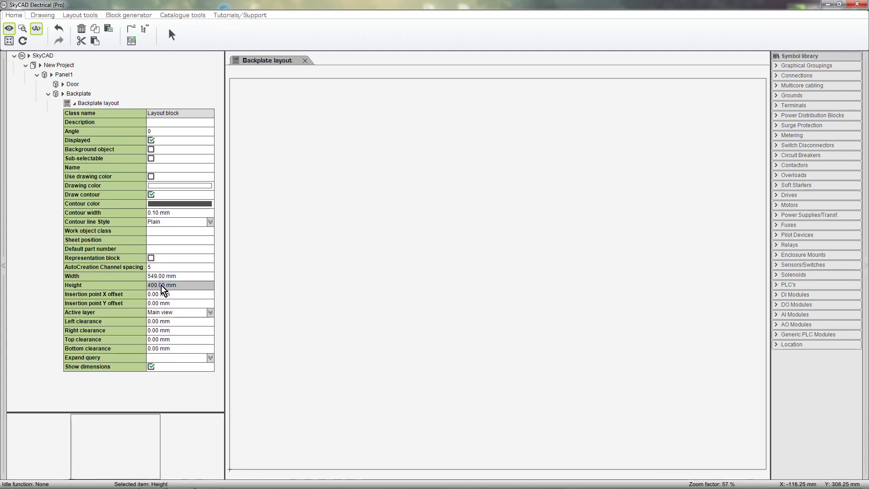
text(570)
key(Return)
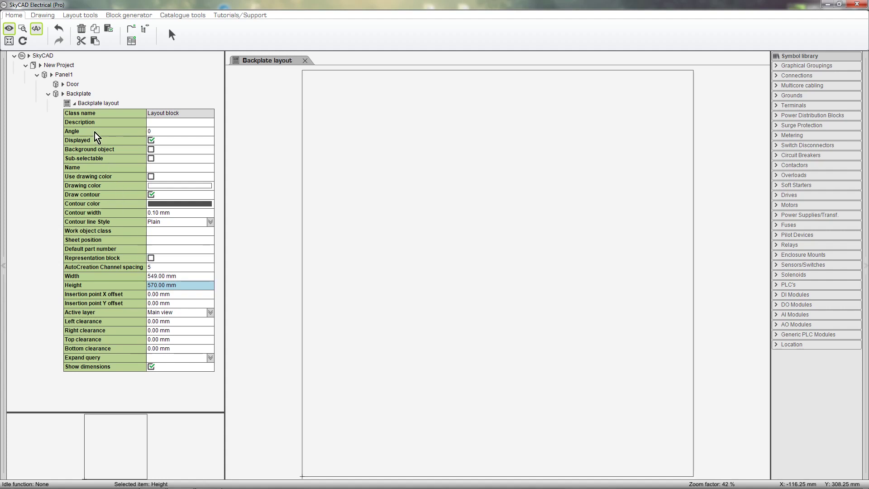
click(76, 107)
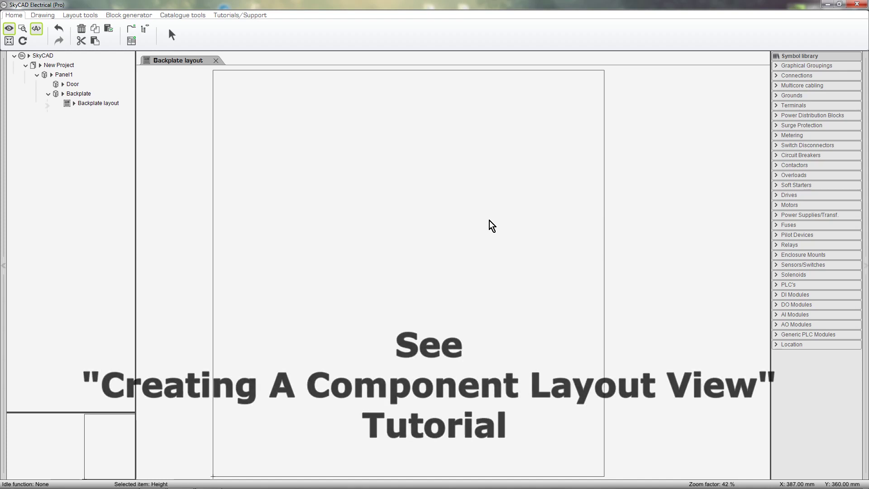
Activate the background view for the Backplate layout from the Layout tools
click(46, 15)
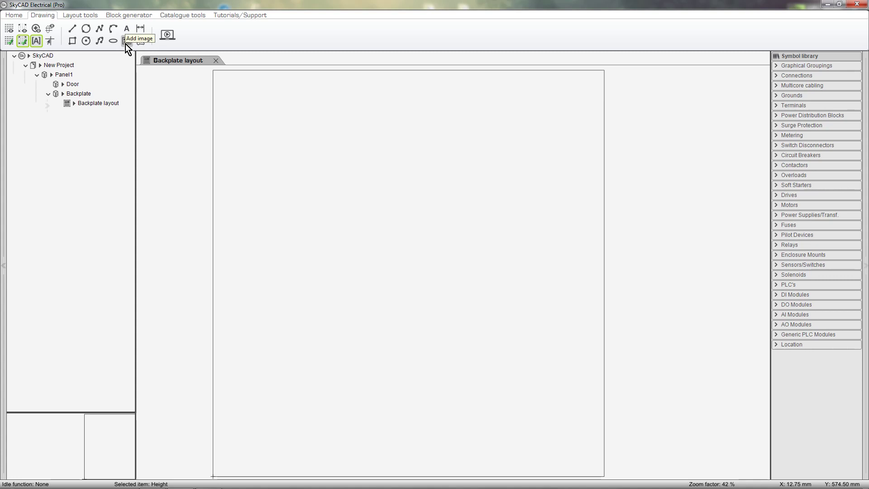
click(80, 15)
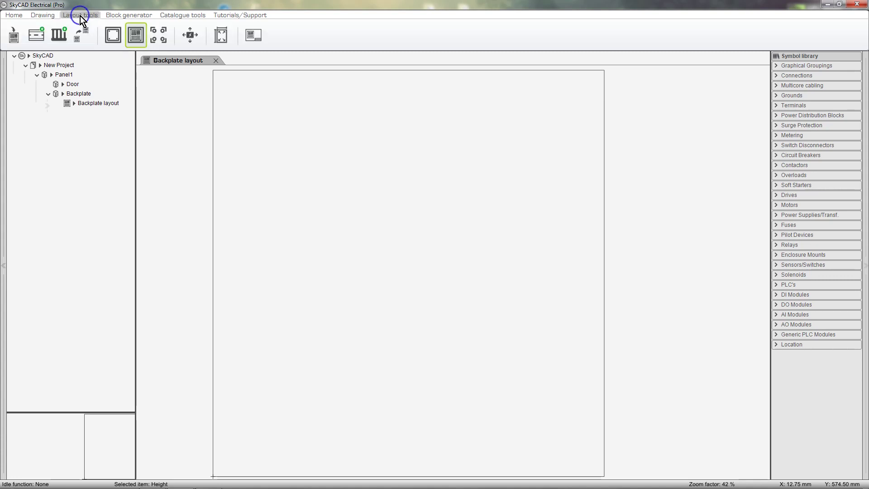
click(109, 33)
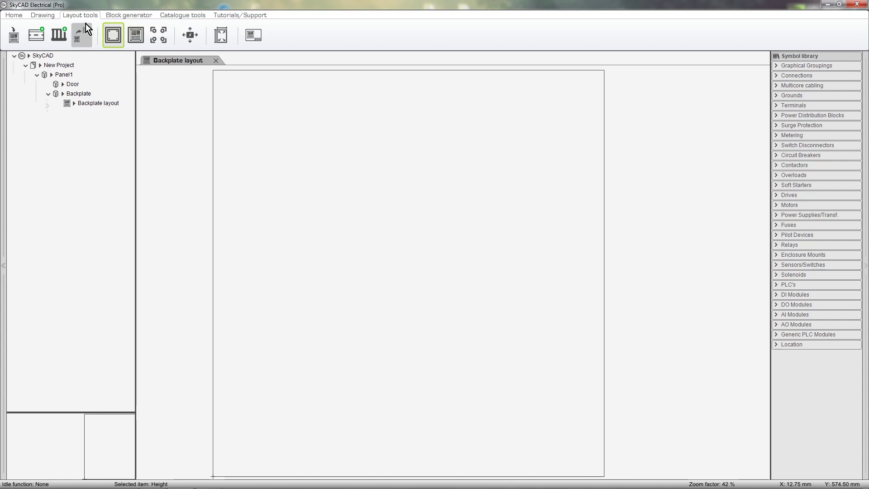
Insert the AE1060500 backplate layout image, stretched from the plate's top-left to bottom-right corner
click(44, 15)
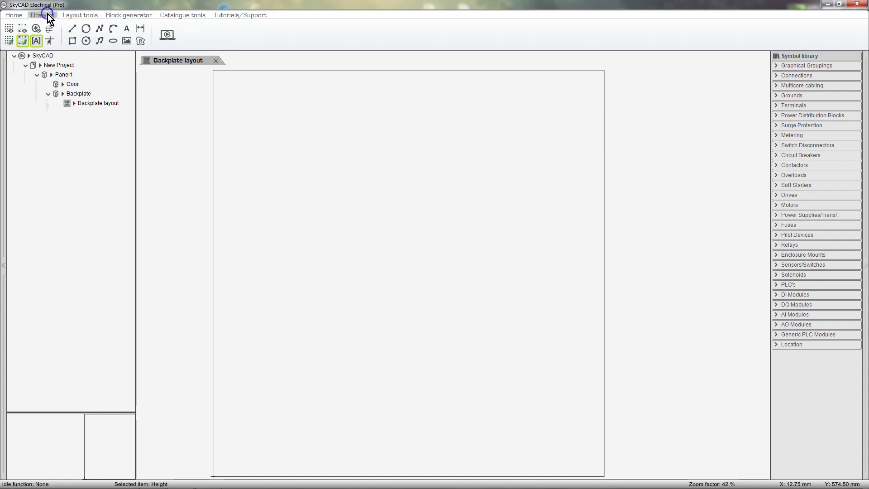
click(126, 43)
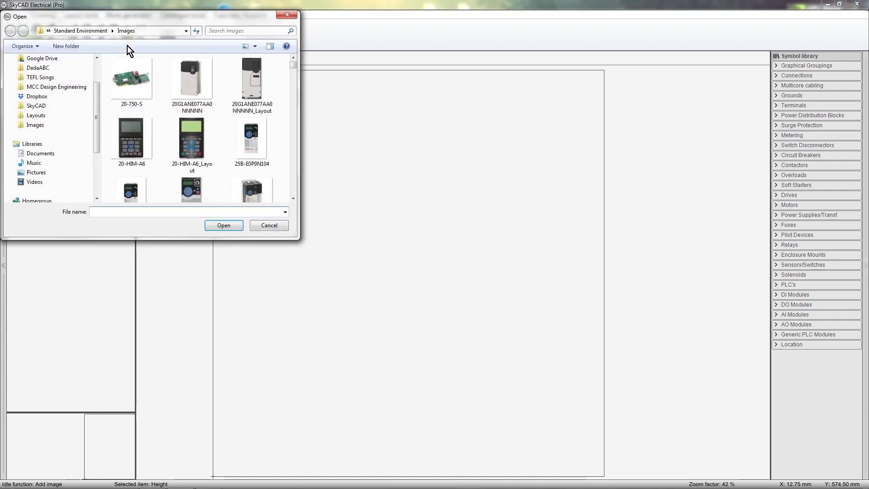
click(72, 117)
click(134, 109)
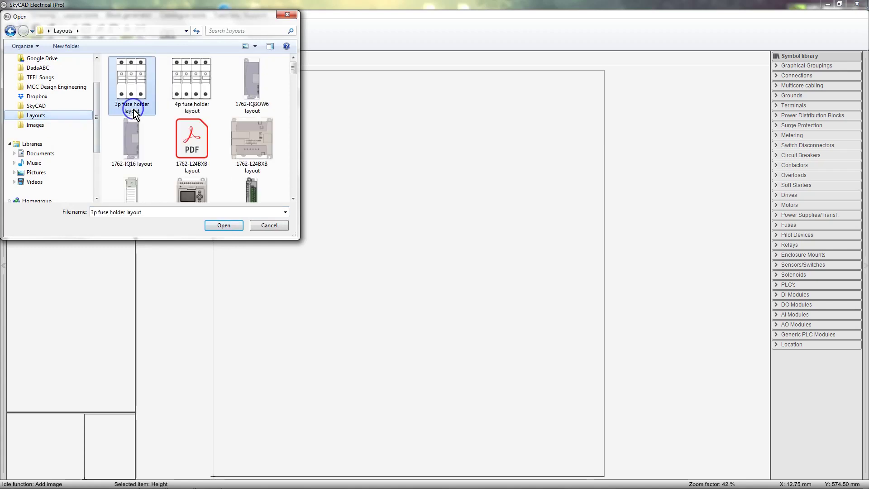
text(ae)
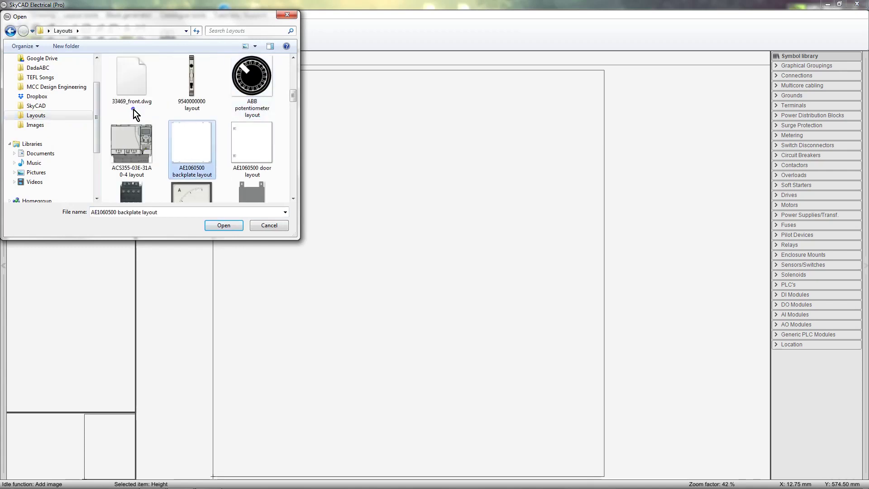
click(218, 226)
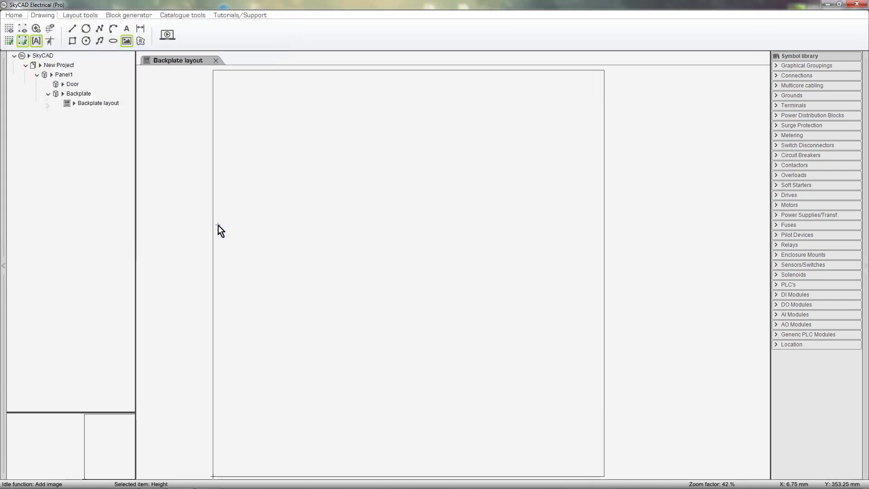
click(214, 71)
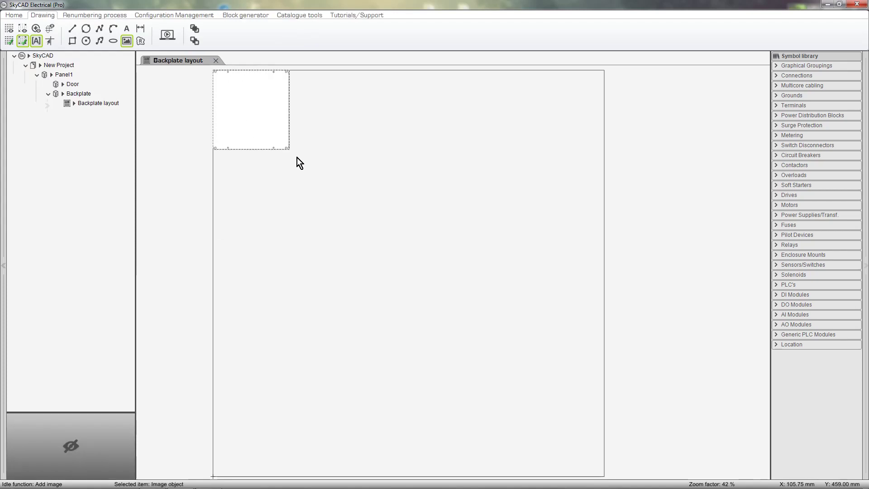
click(609, 476)
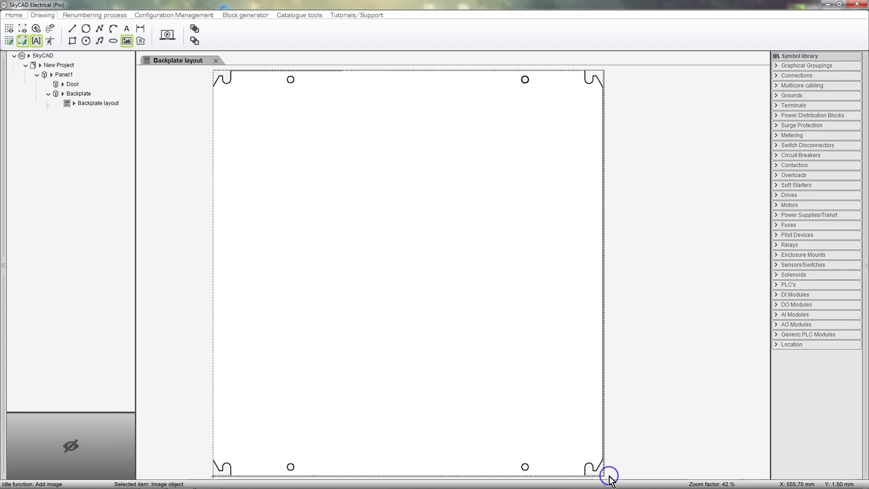
click(616, 462)
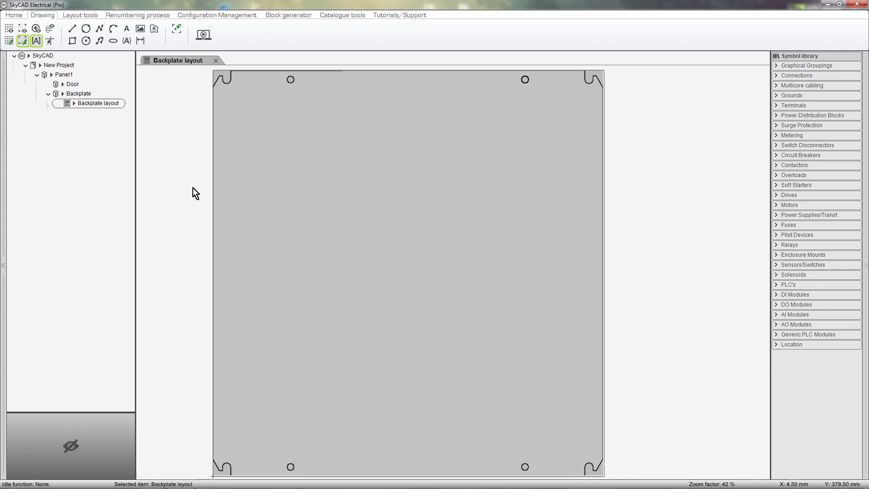
Make selections on the backplate sheet from the Layout tools tab
click(93, 15)
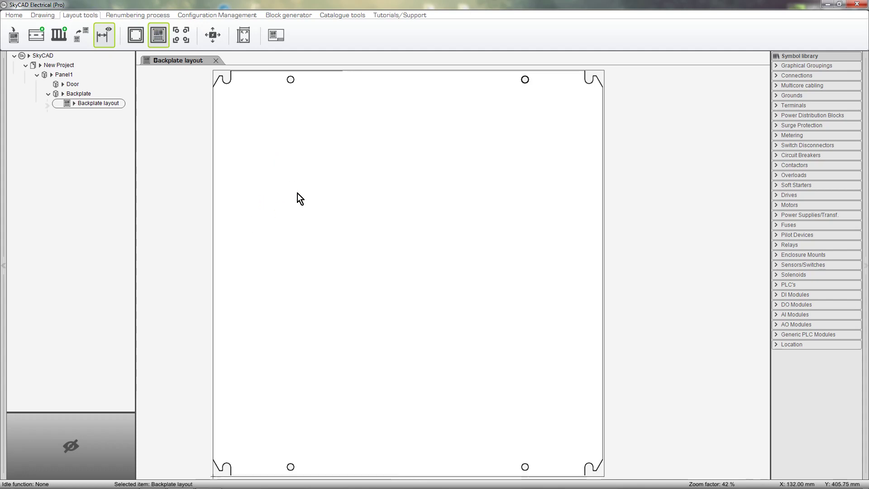
mouse_move(287, 167)
mouse_down()
mouse_move(428, 278)
mouse_move(544, 251)
mouse_up()
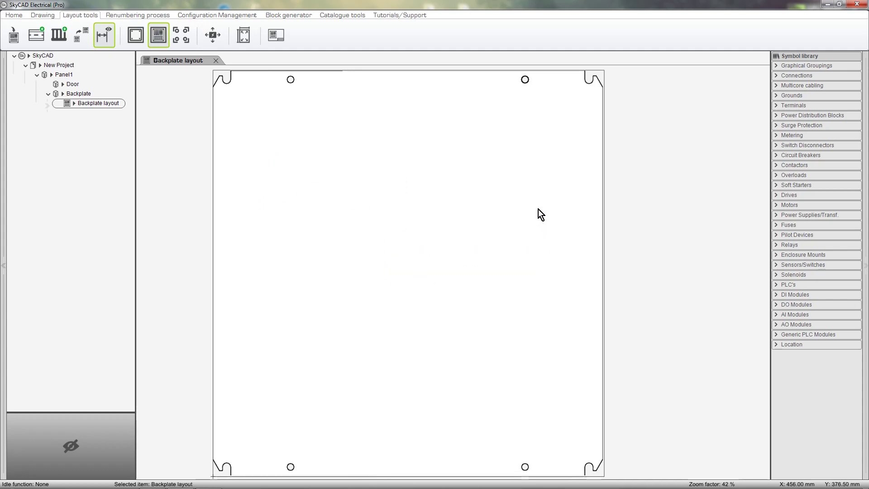
drag(539, 209, 304, 240)
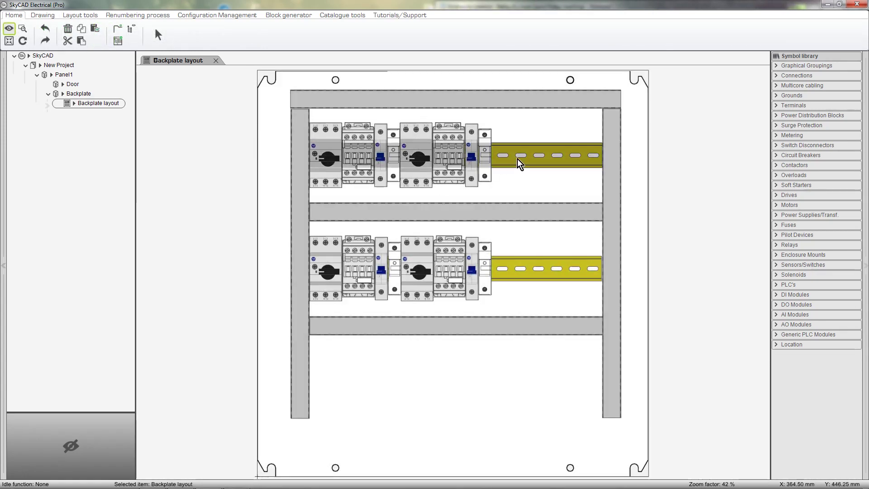
click(520, 161)
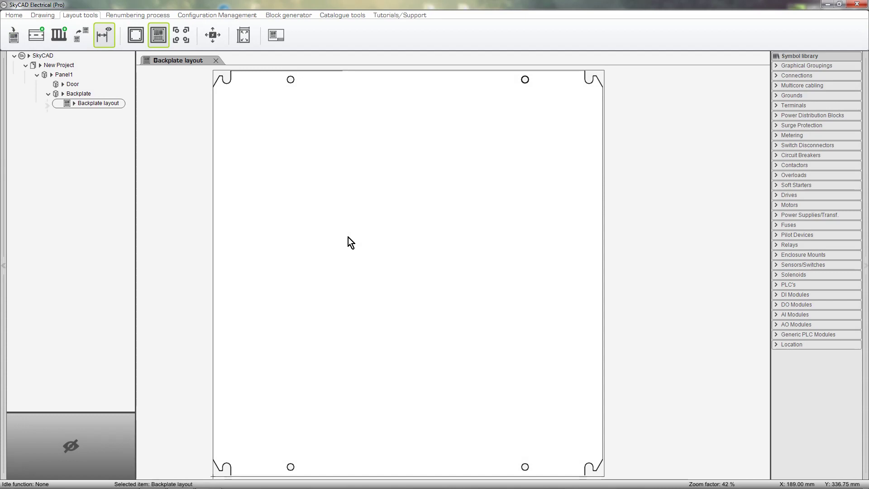
Add a new layout block under Door and activate its background view
click(74, 84)
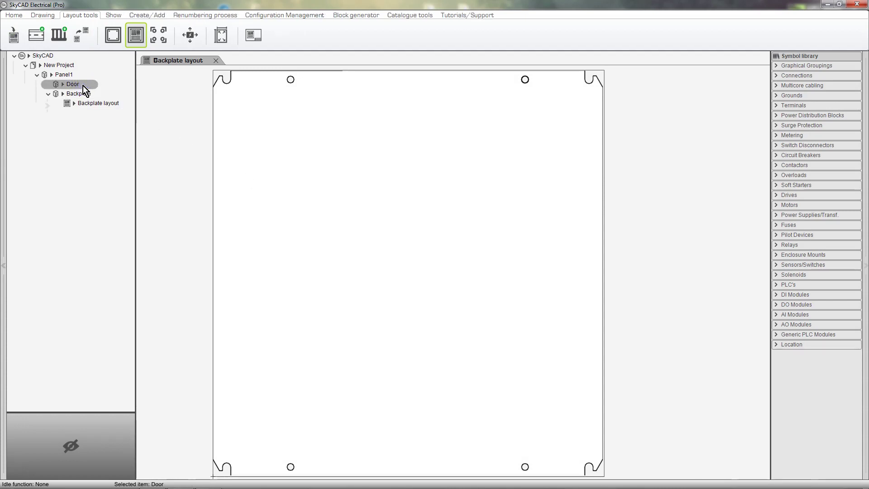
click(135, 15)
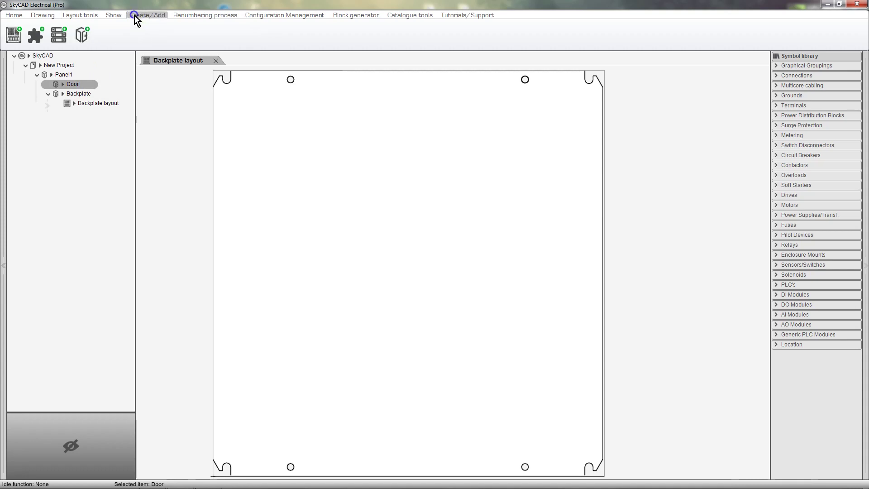
click(15, 34)
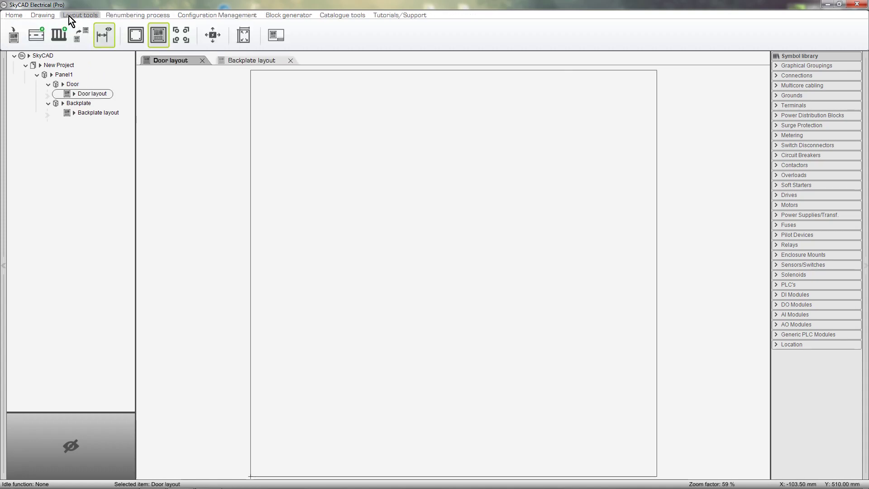
click(136, 37)
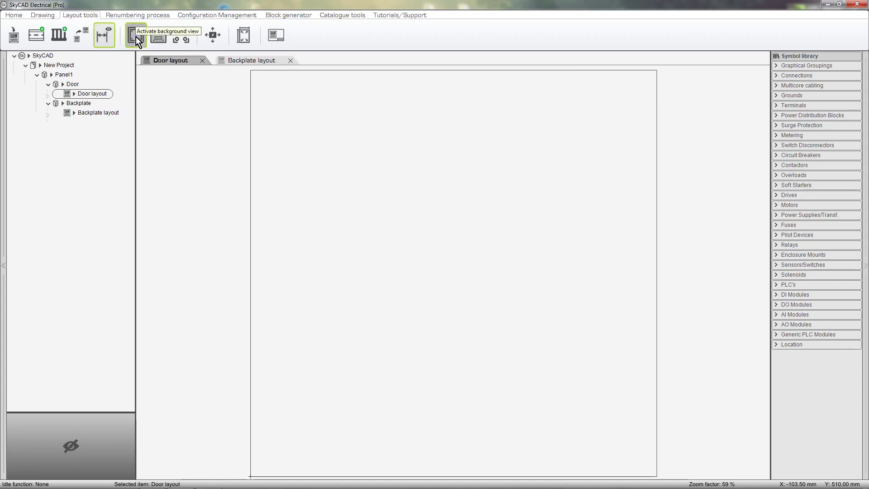
Set the Door layout's Width and Height to 600 mm each
click(75, 94)
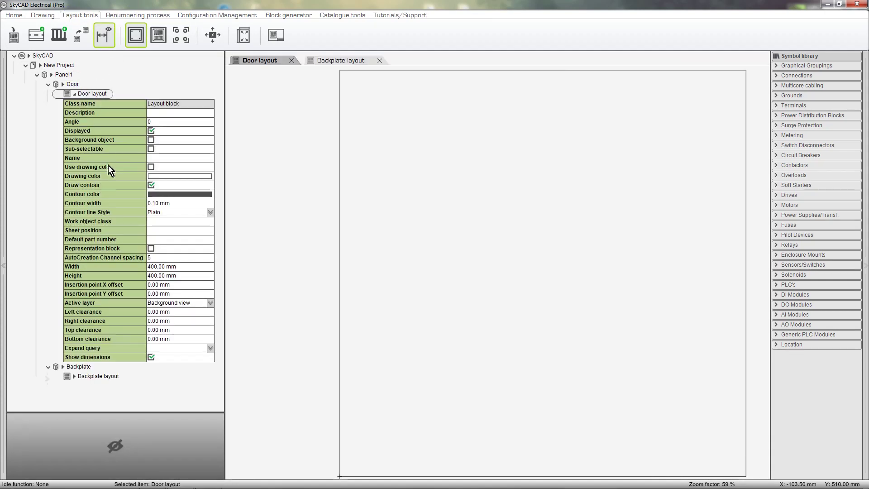
click(156, 270)
text(600)
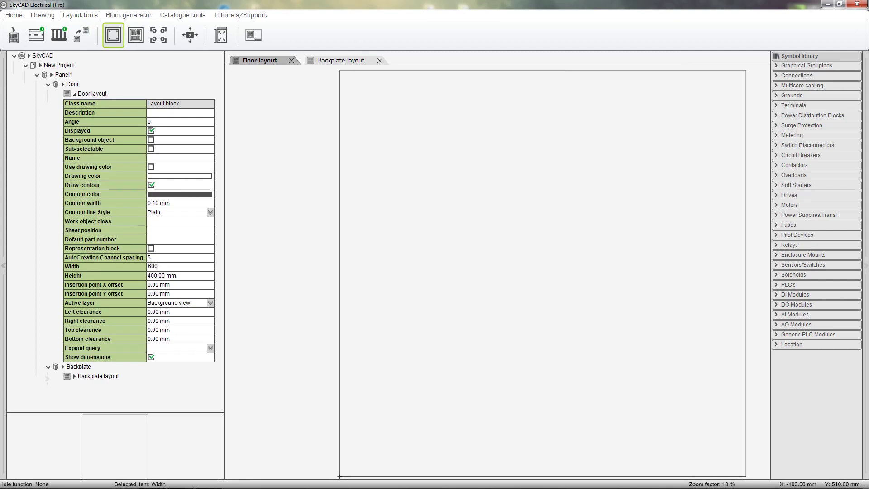
click(157, 276)
text(600)
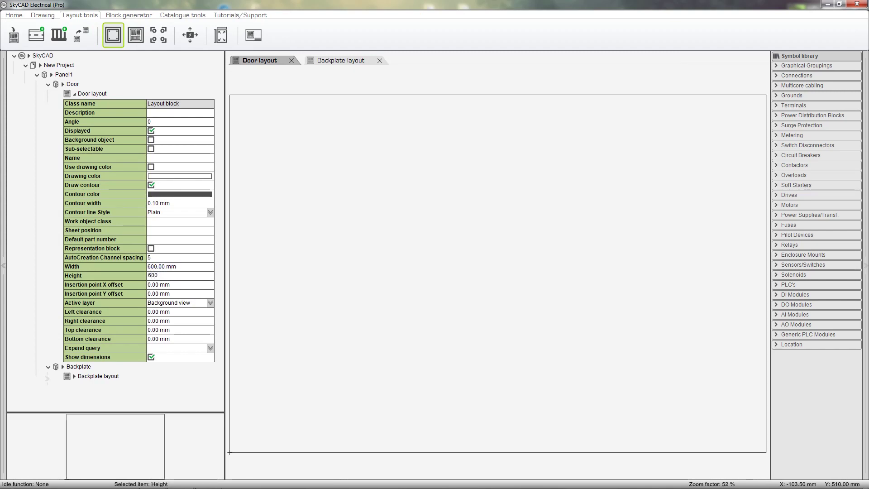
key(Return)
Choose the AE1060500 door layout image from the Layouts folder for Add image
click(75, 94)
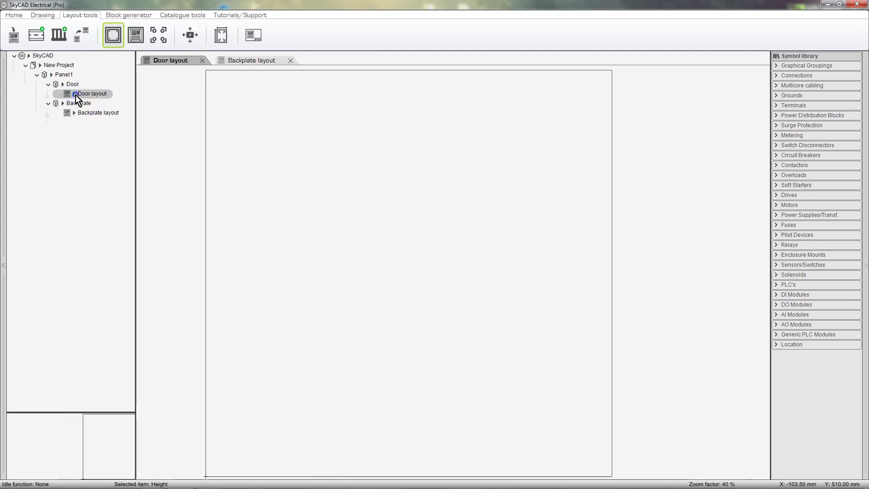
click(47, 16)
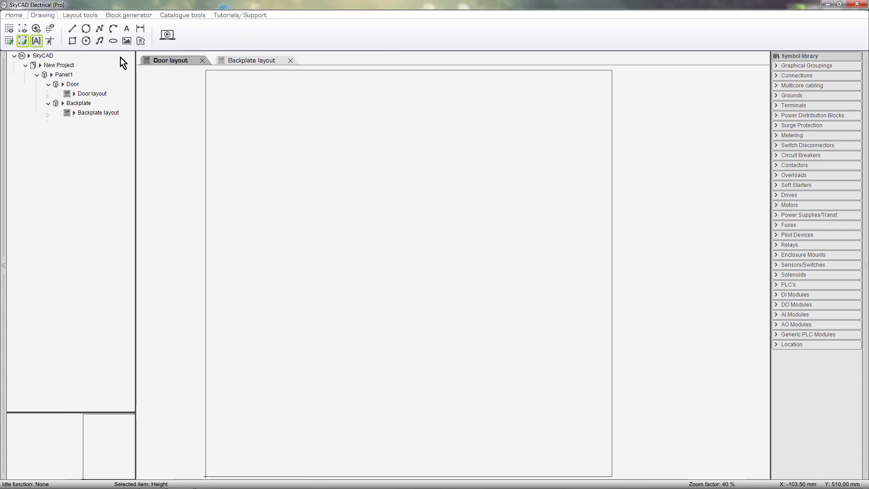
click(126, 42)
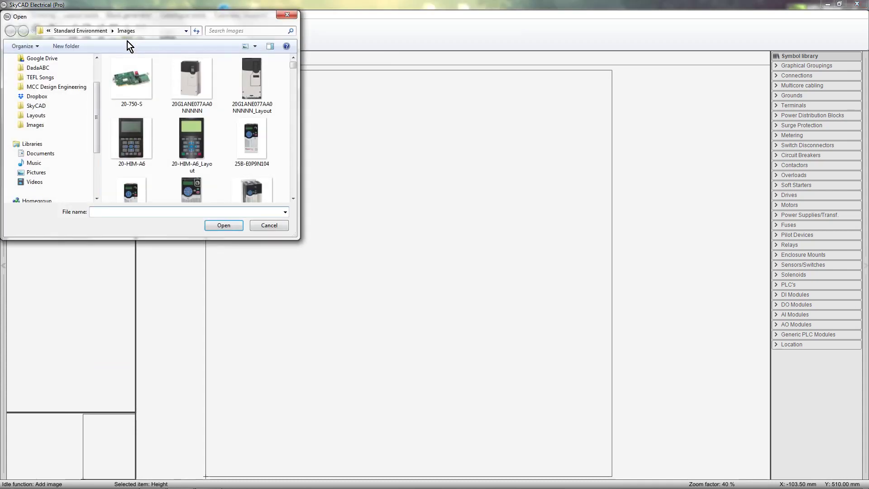
click(63, 114)
click(125, 109)
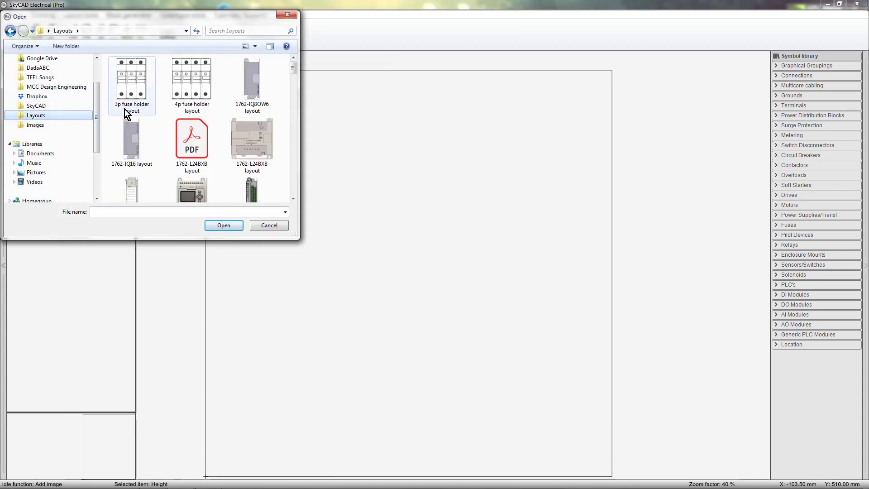
text(ae)
click(240, 148)
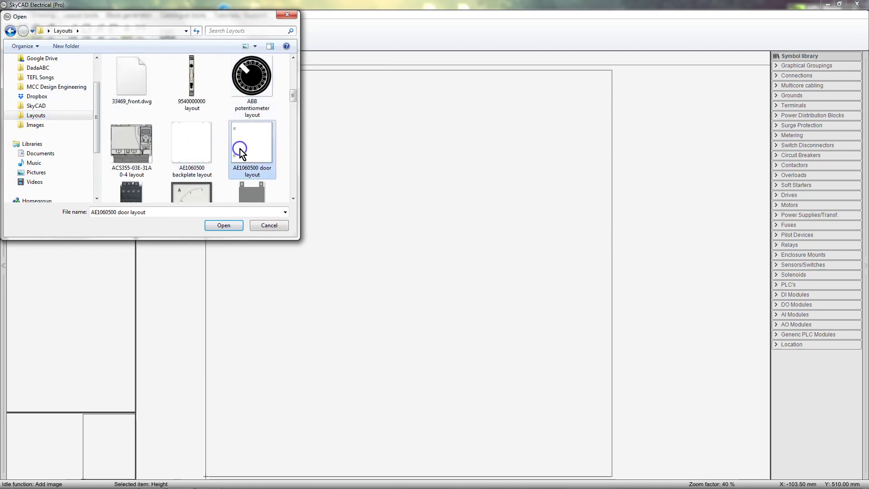
click(230, 228)
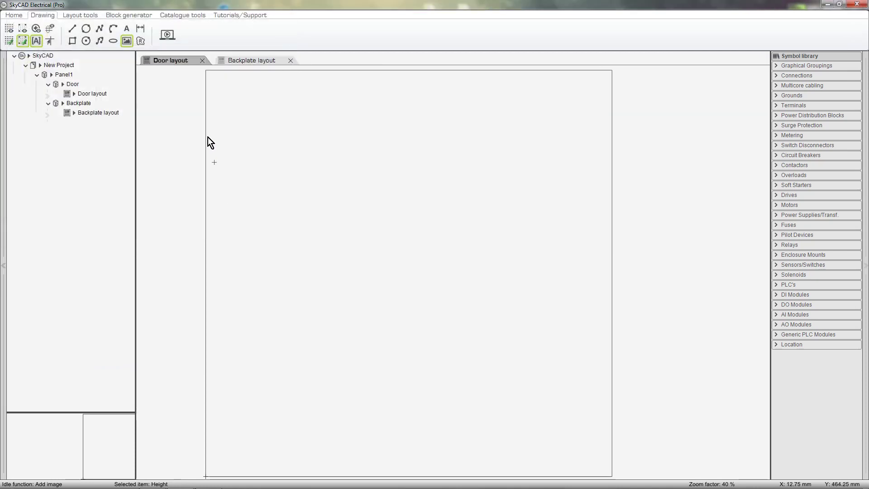
Stretch the door image from the sheet's top-left to bottom-right corner, then select Panel1
click(206, 71)
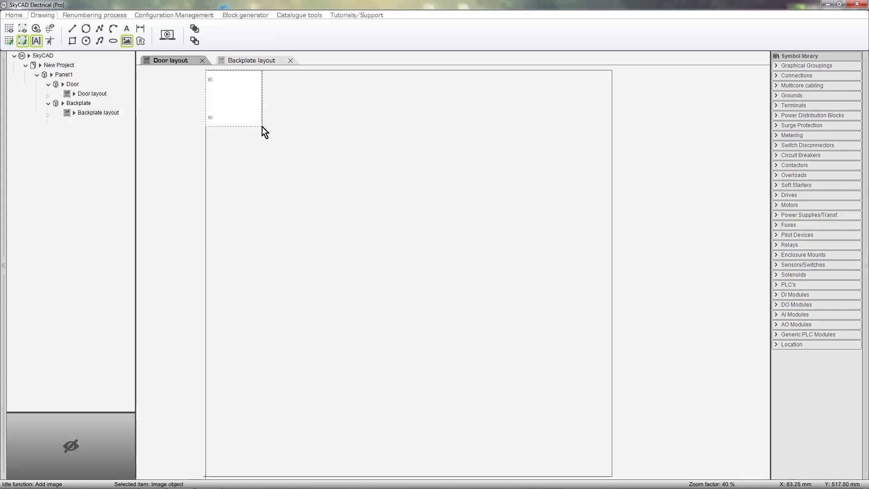
click(596, 479)
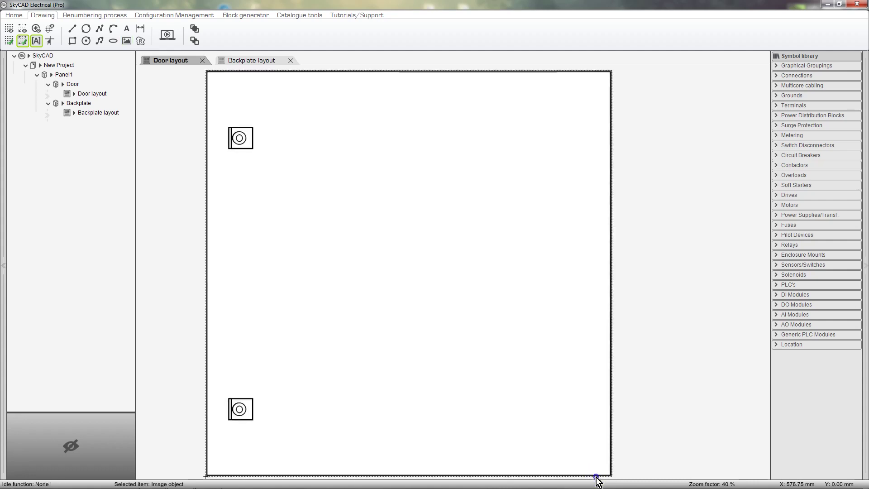
click(615, 441)
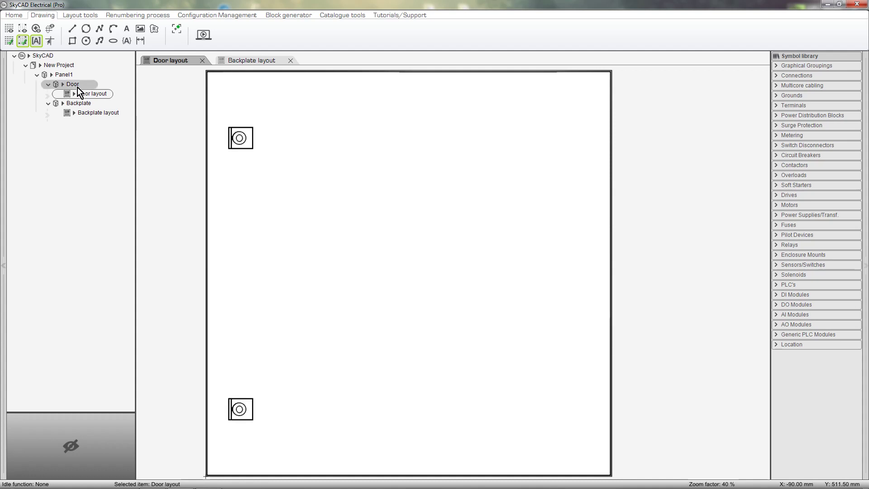
click(63, 76)
click(64, 76)
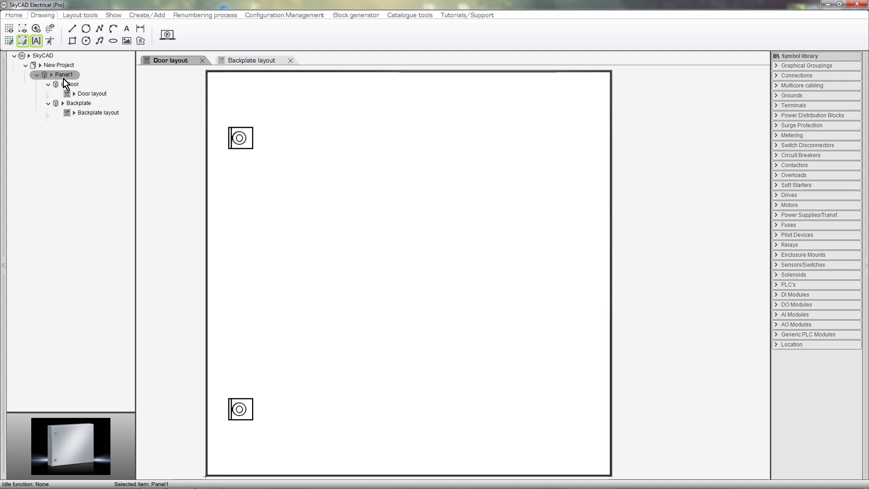
Add a Panel1 layout block directly under Panel1 and open its blank sheet
click(136, 18)
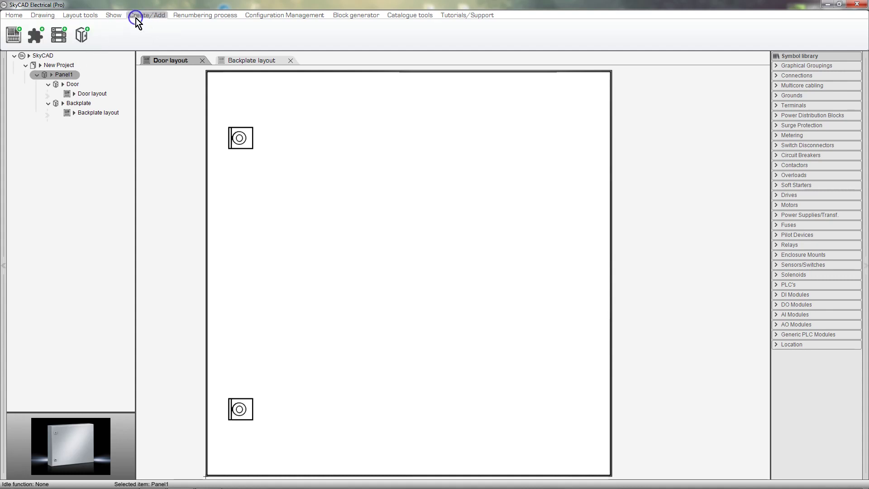
click(18, 34)
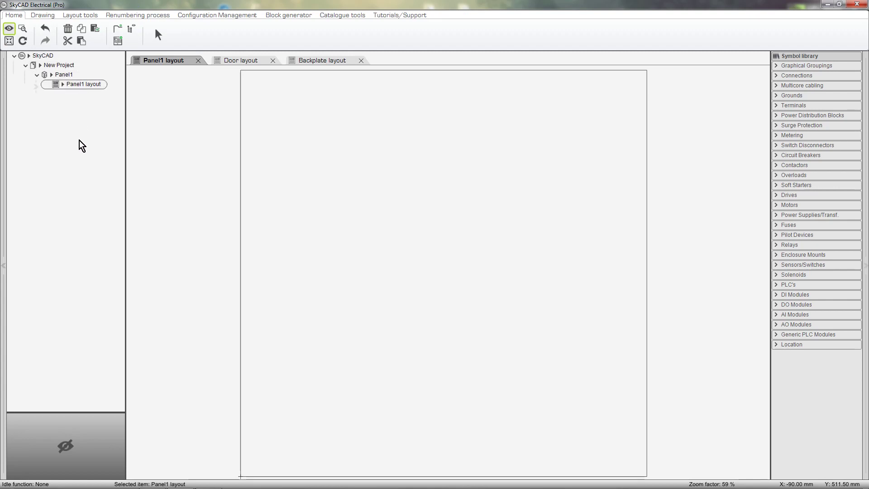
double_click(97, 90)
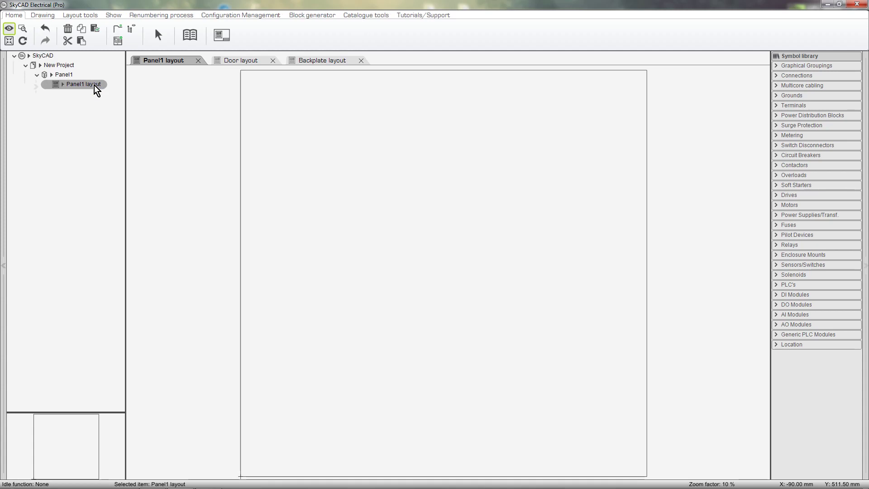
click(70, 76)
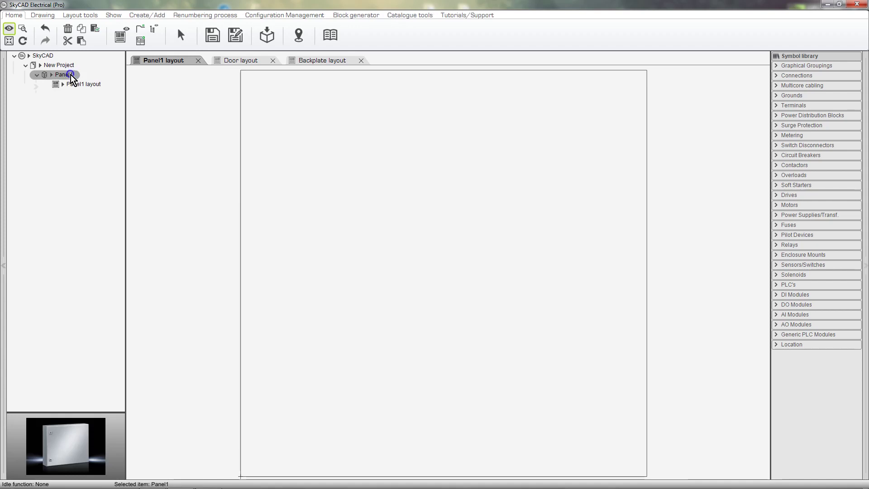
click(113, 15)
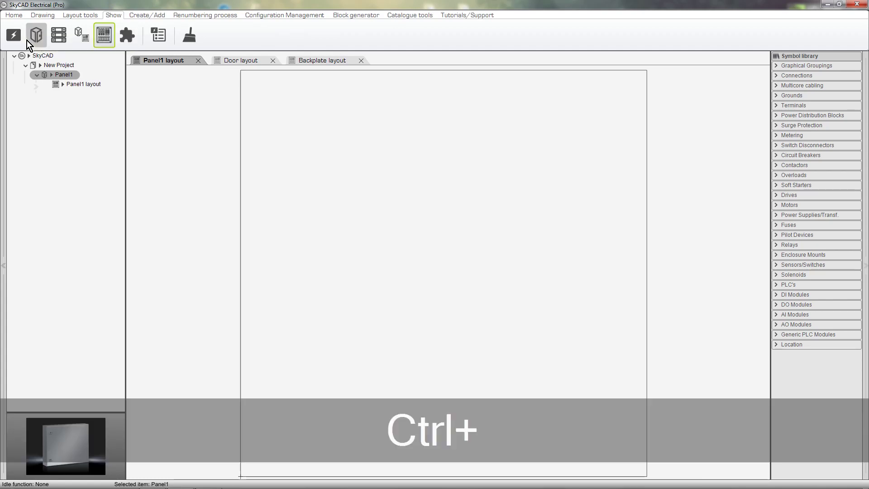
ctrl+click(27, 40)
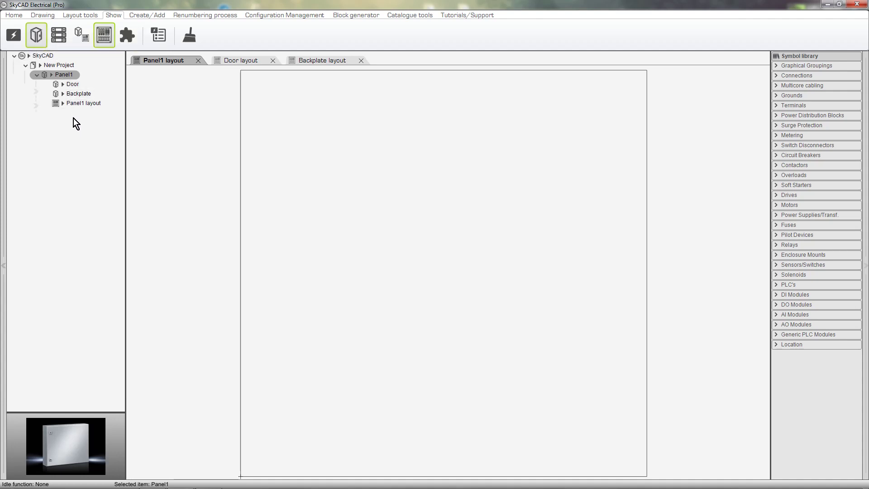
click(39, 44)
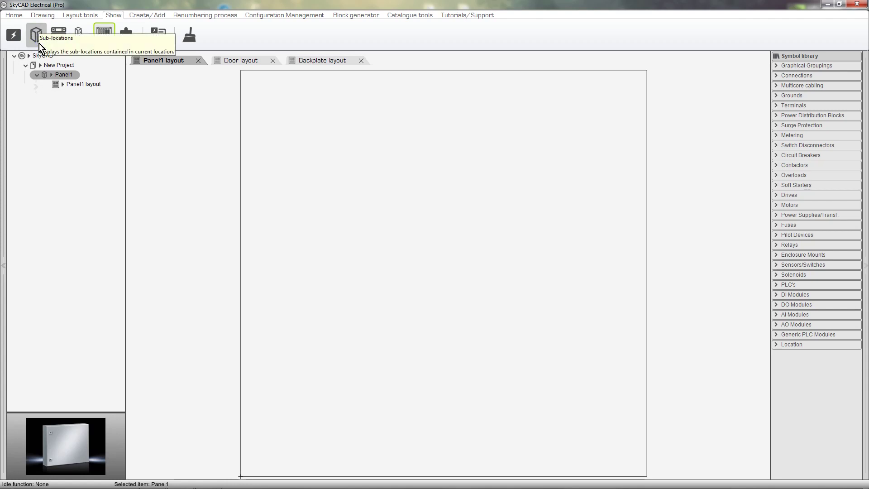
click(77, 83)
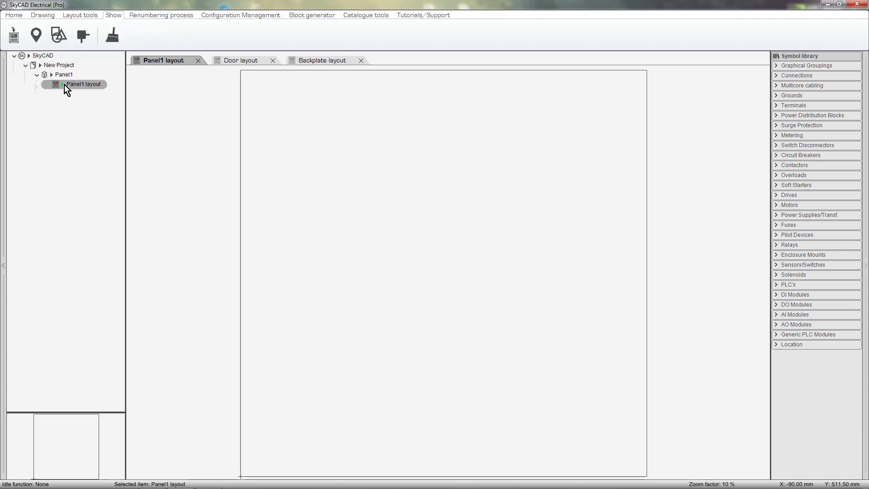
Set the Panel1 layout's Width to 600 and Height to 600 in its properties
click(64, 85)
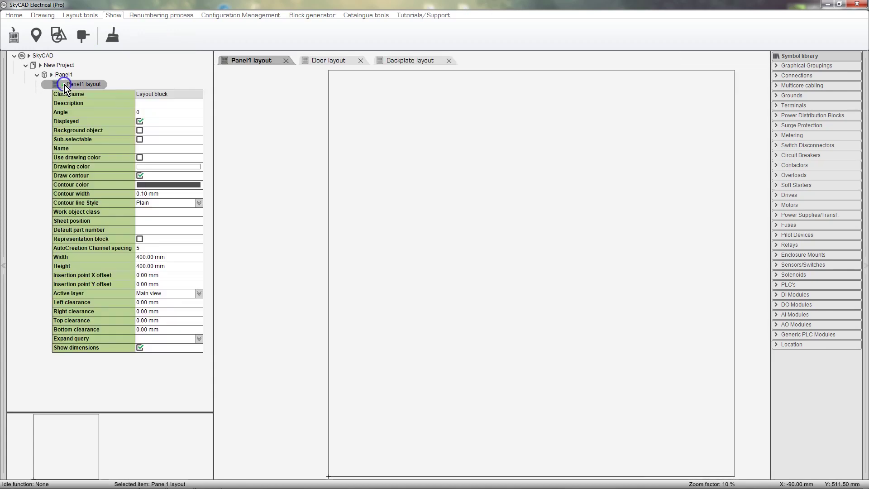
click(141, 256)
text(600)
click(149, 267)
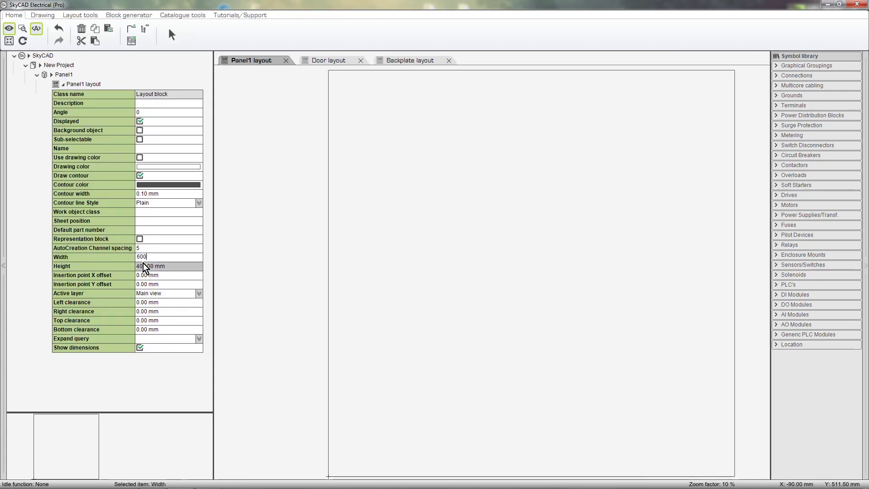
text(600)
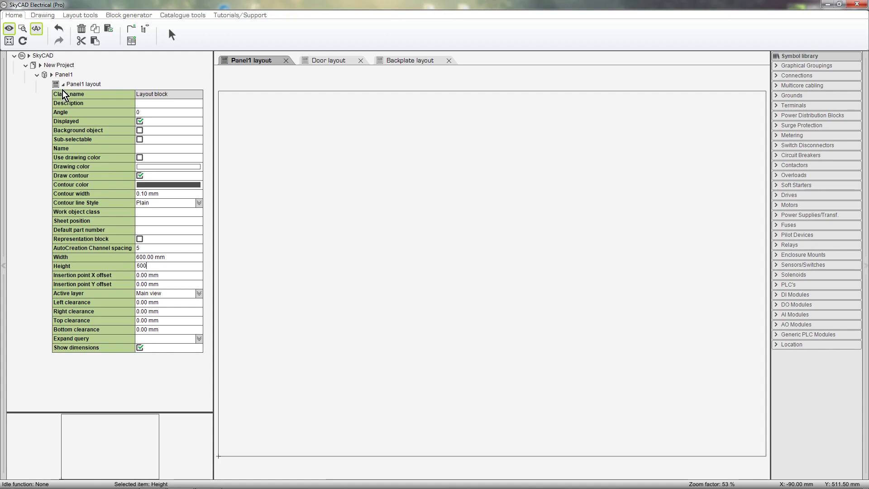
click(63, 85)
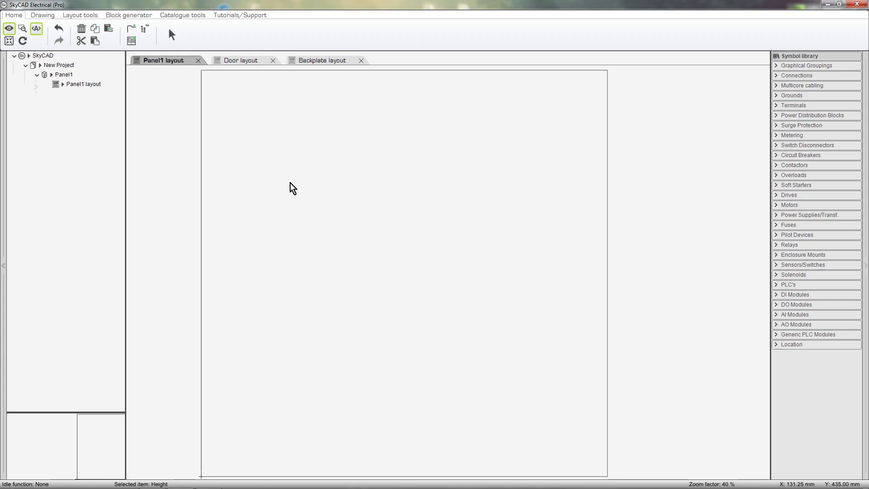
Insert the Backplate layout as a layout element inside the Panel1 layout frame
click(89, 17)
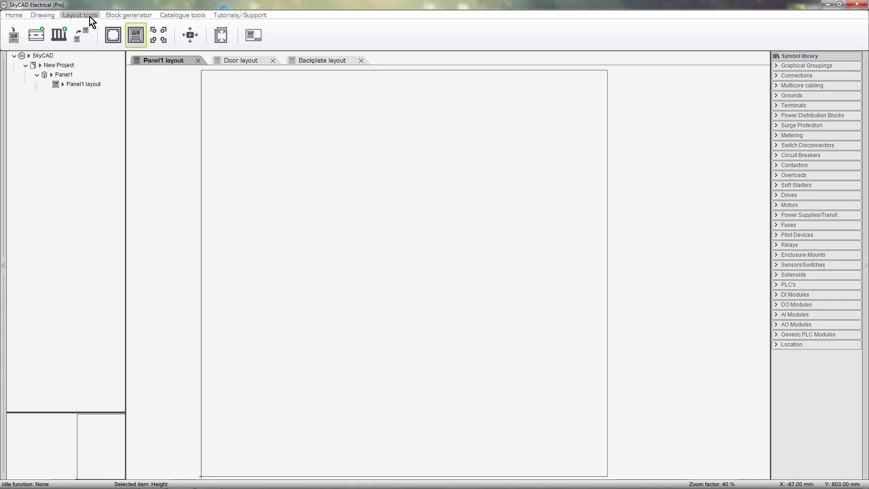
click(13, 36)
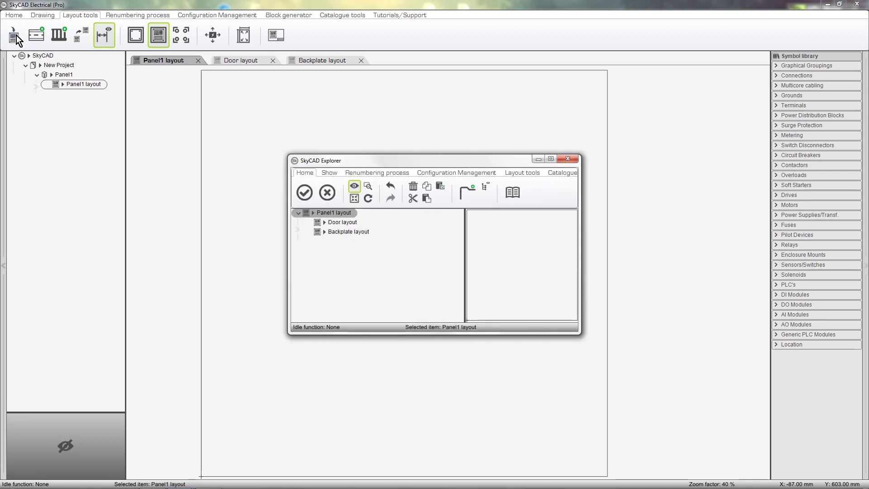
click(339, 231)
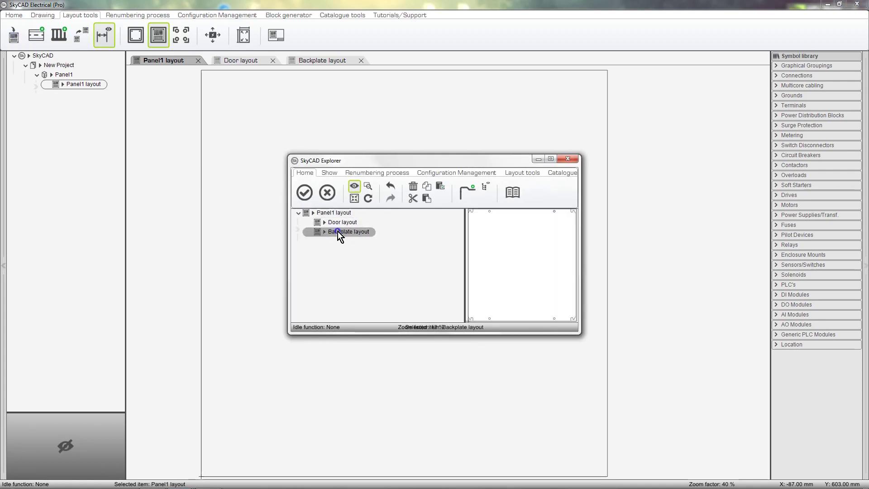
click(308, 193)
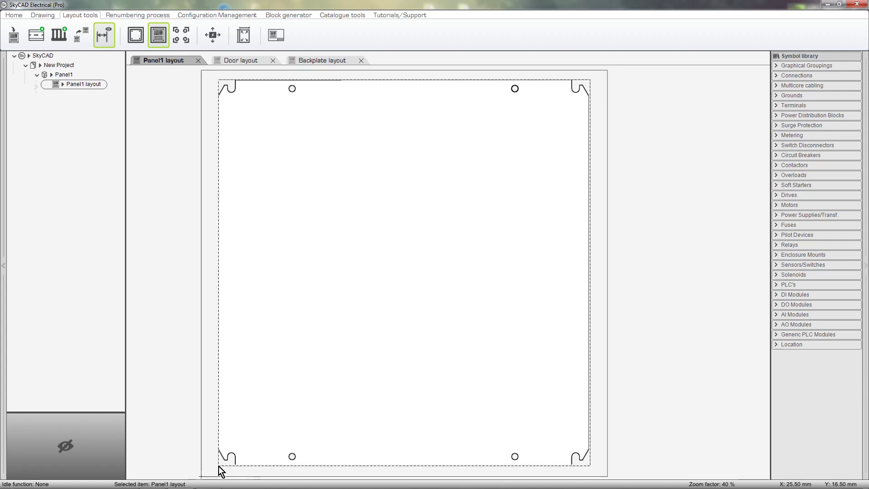
click(219, 466)
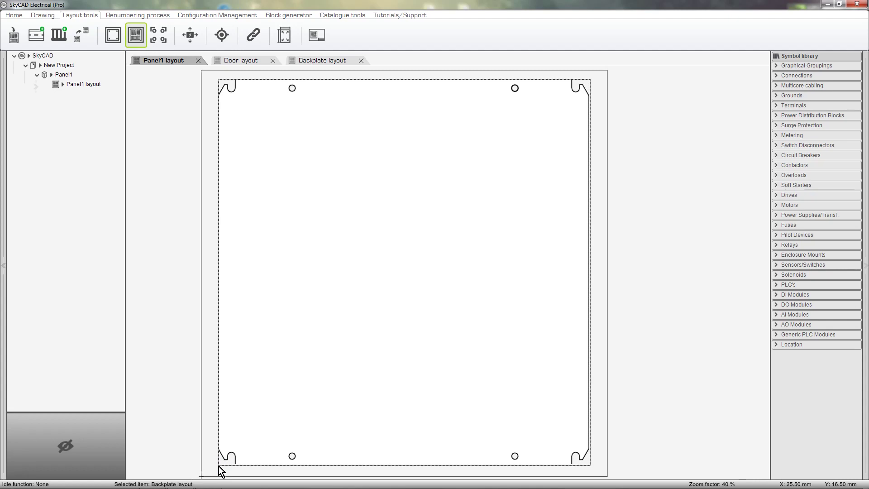
click(175, 431)
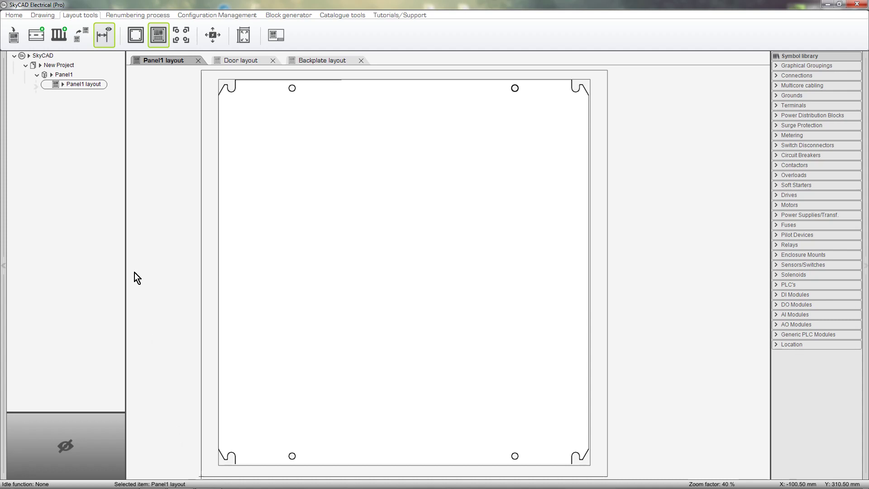
Save the Panel1 enclosure to the catalogue as AE1060500
click(70, 76)
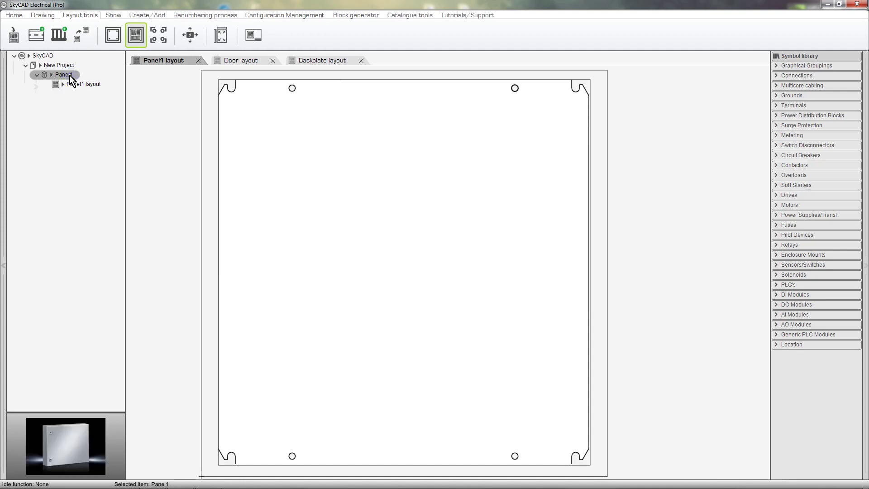
click(14, 15)
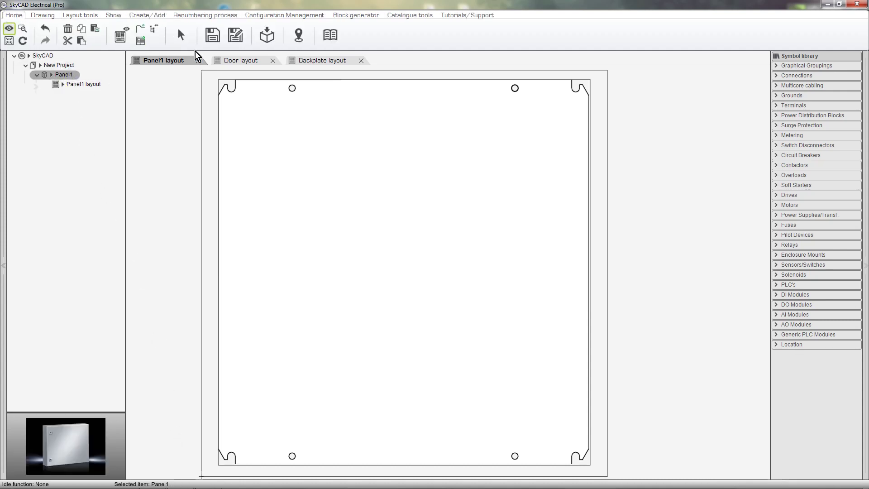
click(212, 40)
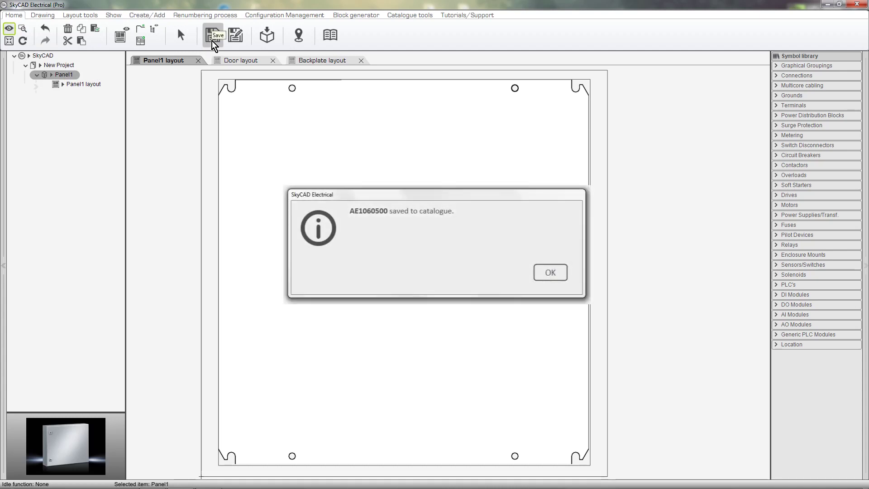